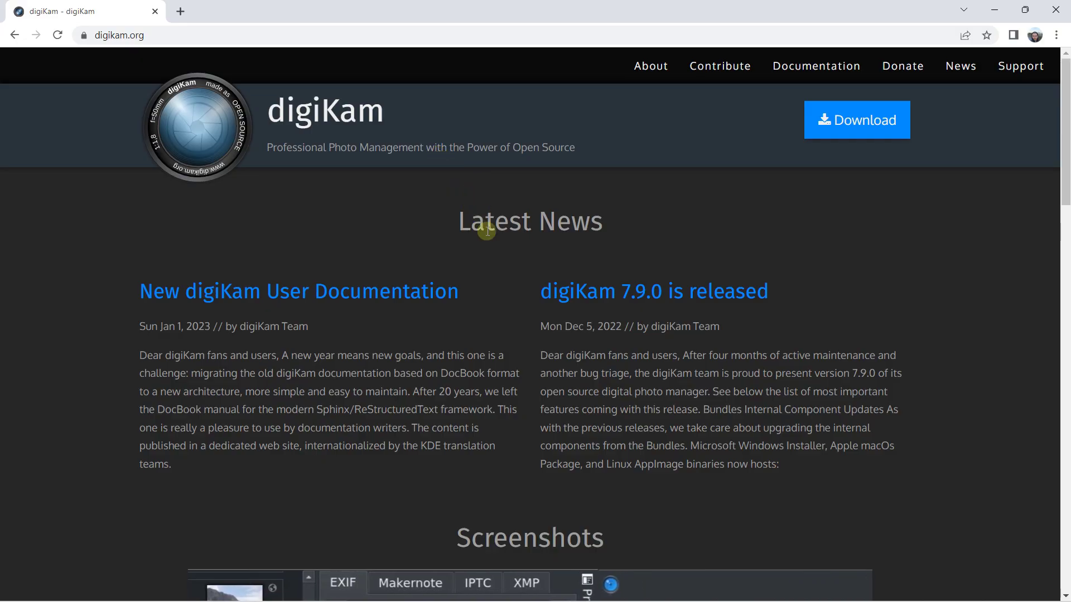
# - Browse the digiKam homepage down to the footer and back up, then go to the Download page
pyautogui.scroll(-10, 504, 306)
pyautogui.scroll(-16, 504, 306)
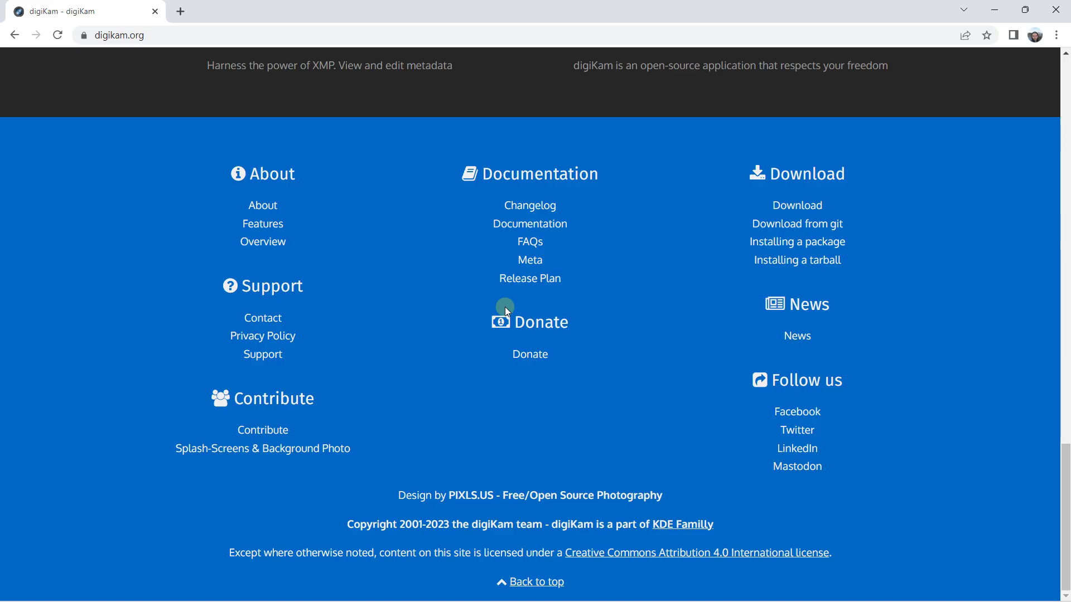
pyautogui.scroll(8, 504, 307)
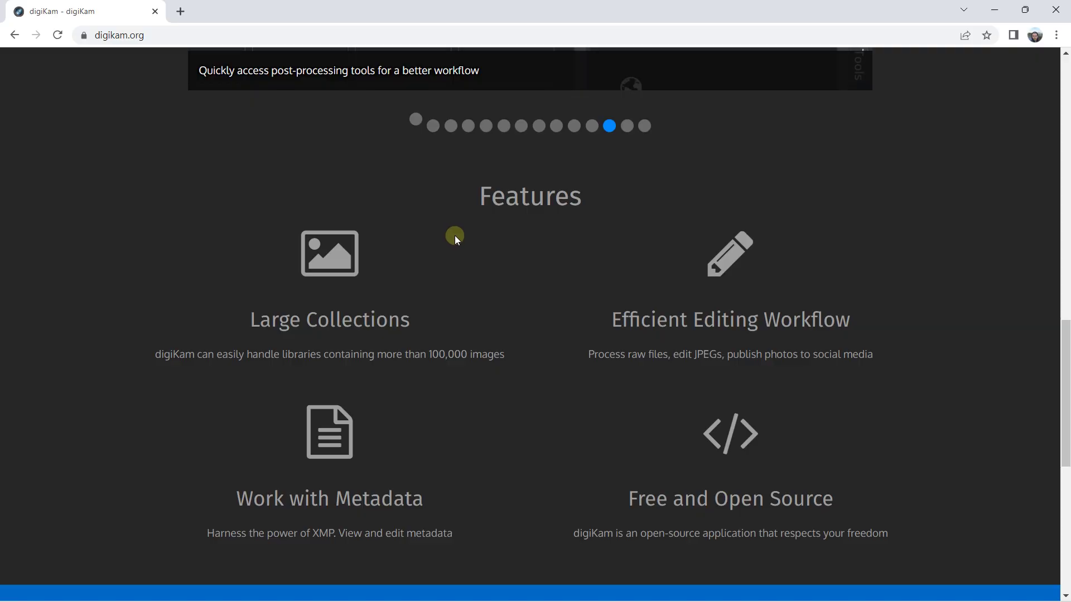
pyautogui.scroll(-9, 454, 237)
pyautogui.scroll(6, 455, 236)
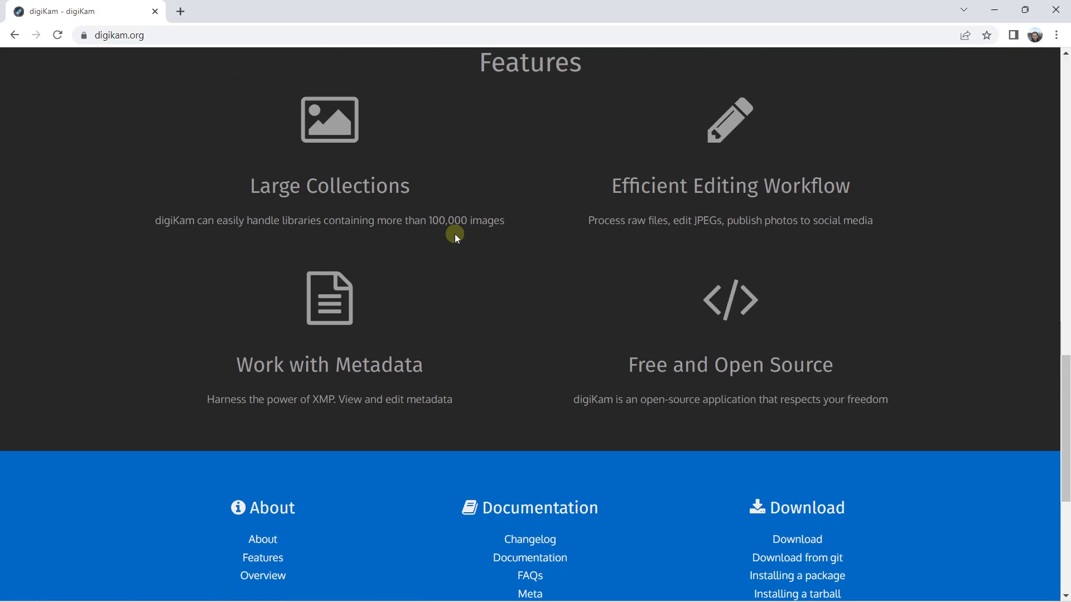
pyautogui.scroll(15, 455, 234)
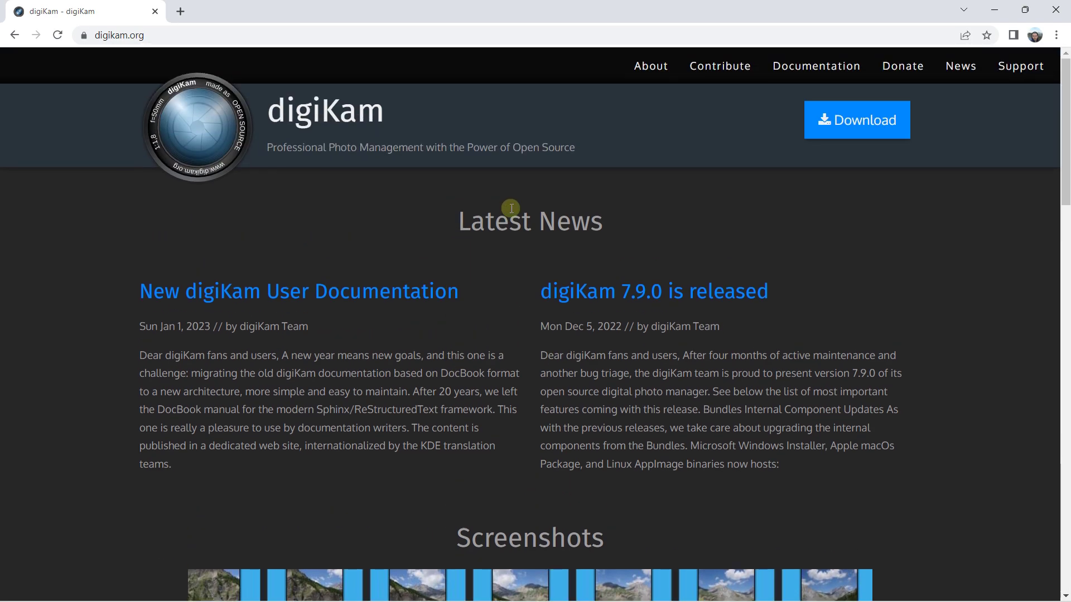
pyautogui.click(844, 127)
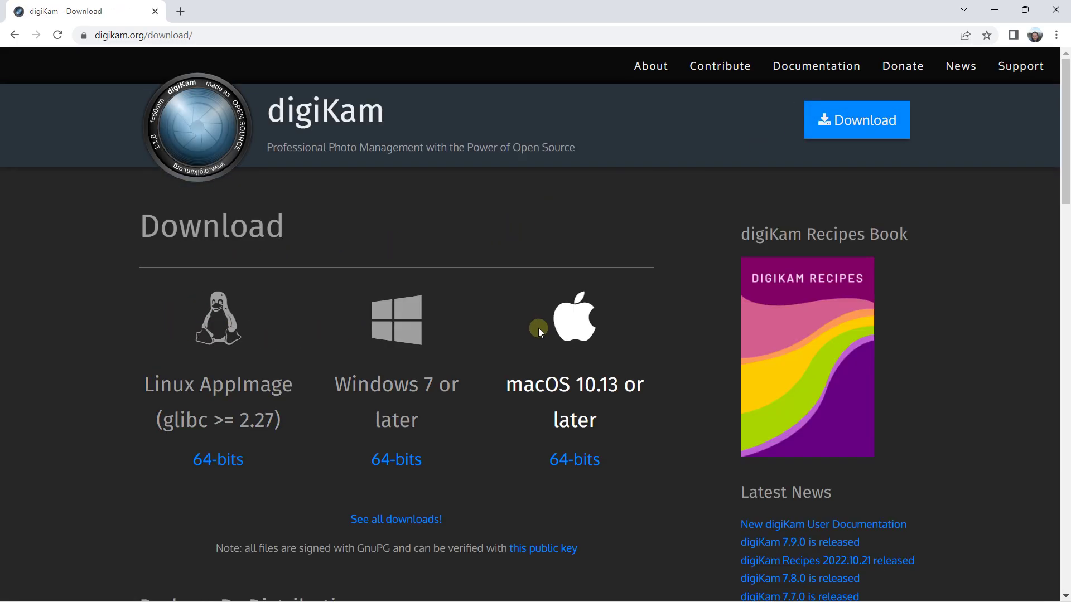
# - Scroll through the Download page's Linux, Windows and macOS builds
pyautogui.scroll(-1, 538, 328)
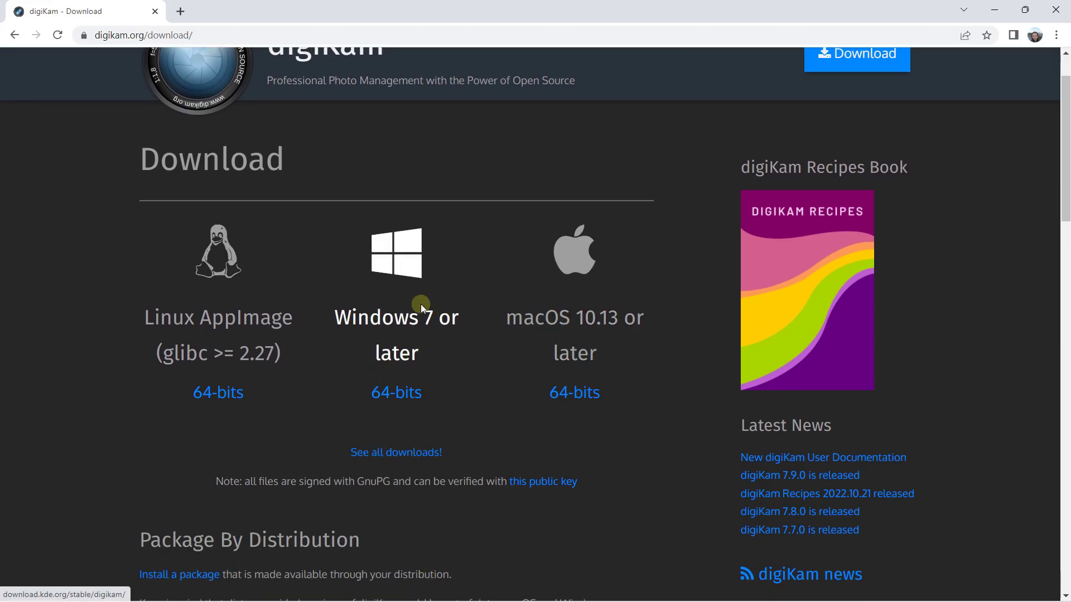
pyautogui.scroll(1, 411, 303)
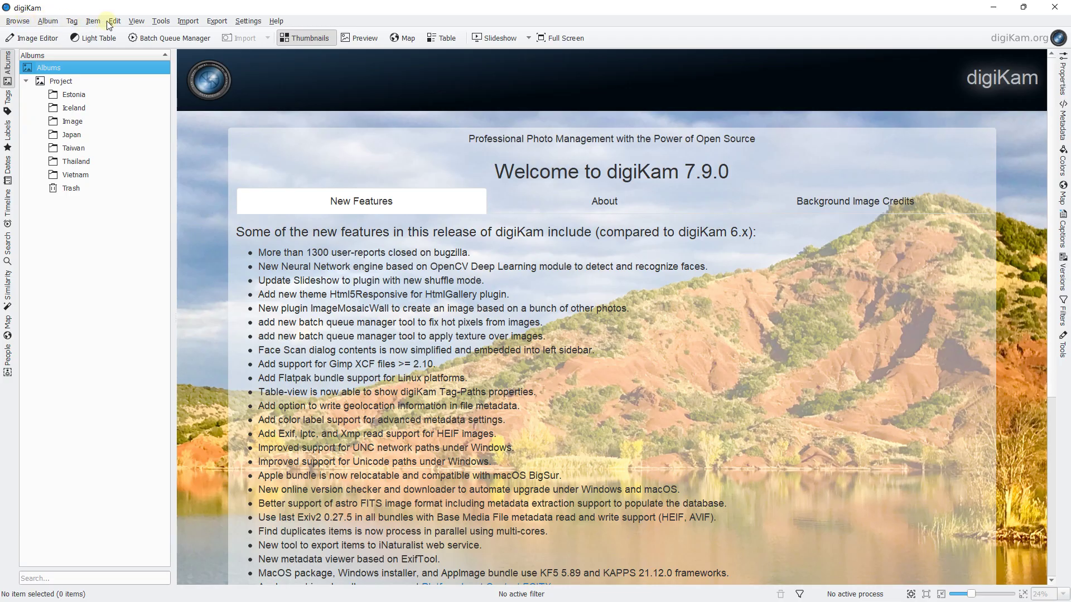
pyautogui.click(14, 21)
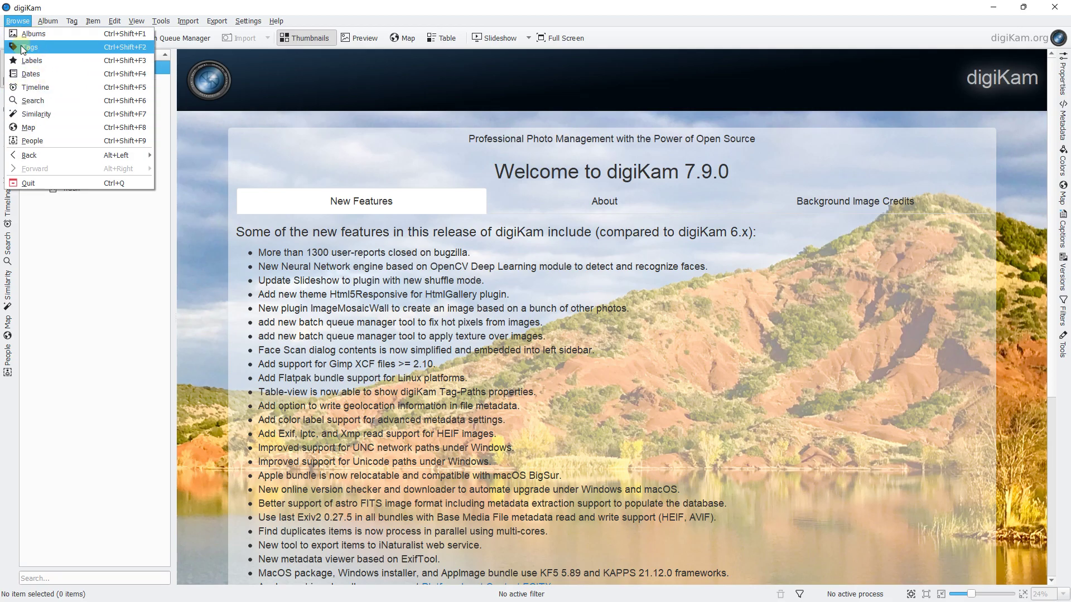
pyautogui.click(49, 248)
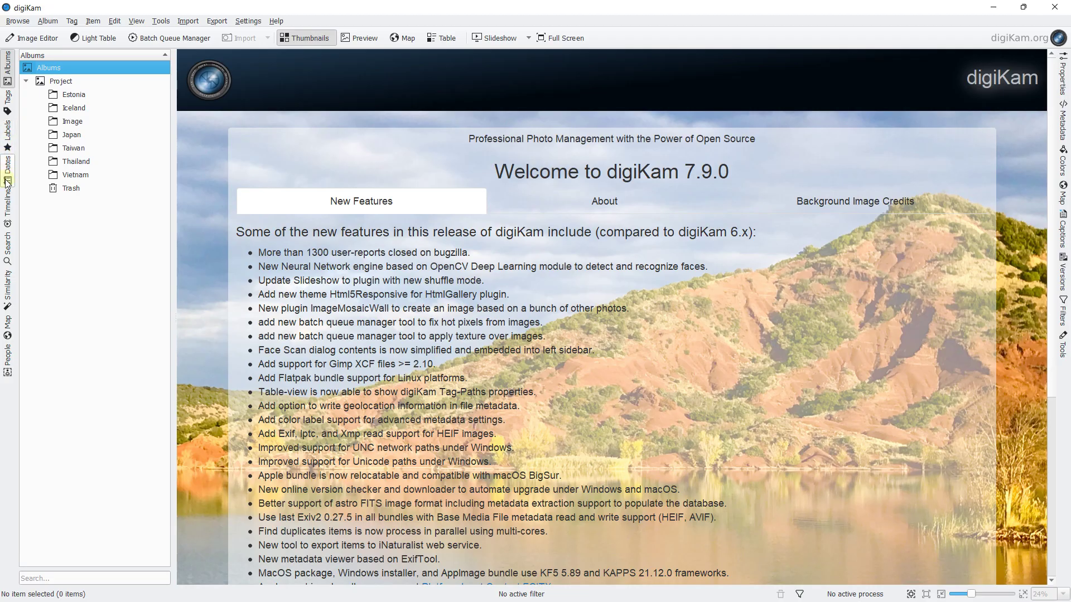
pyautogui.click(18, 22)
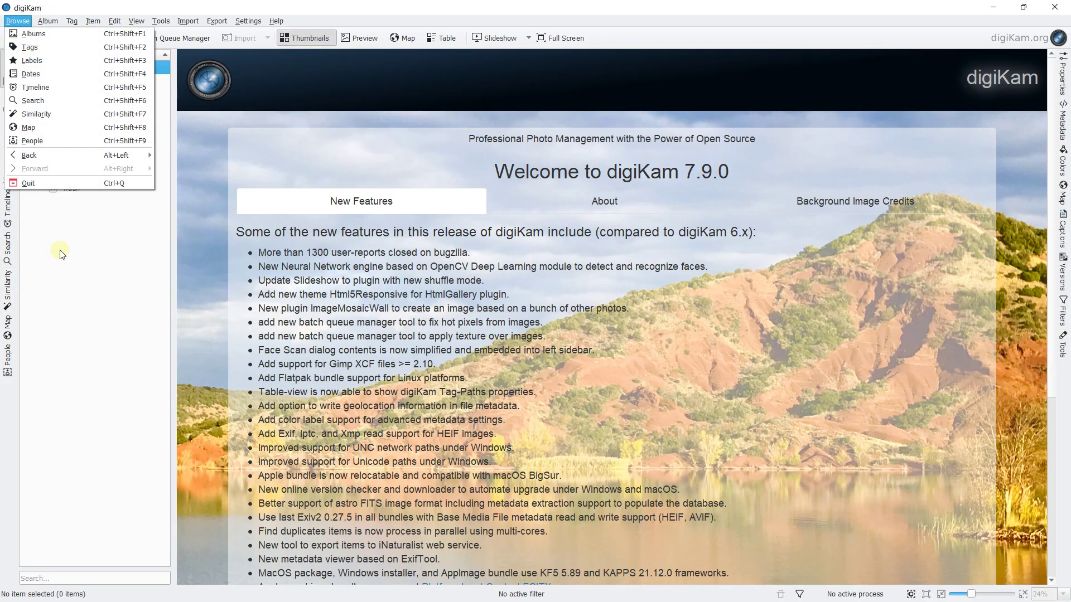
pyautogui.click(54, 216)
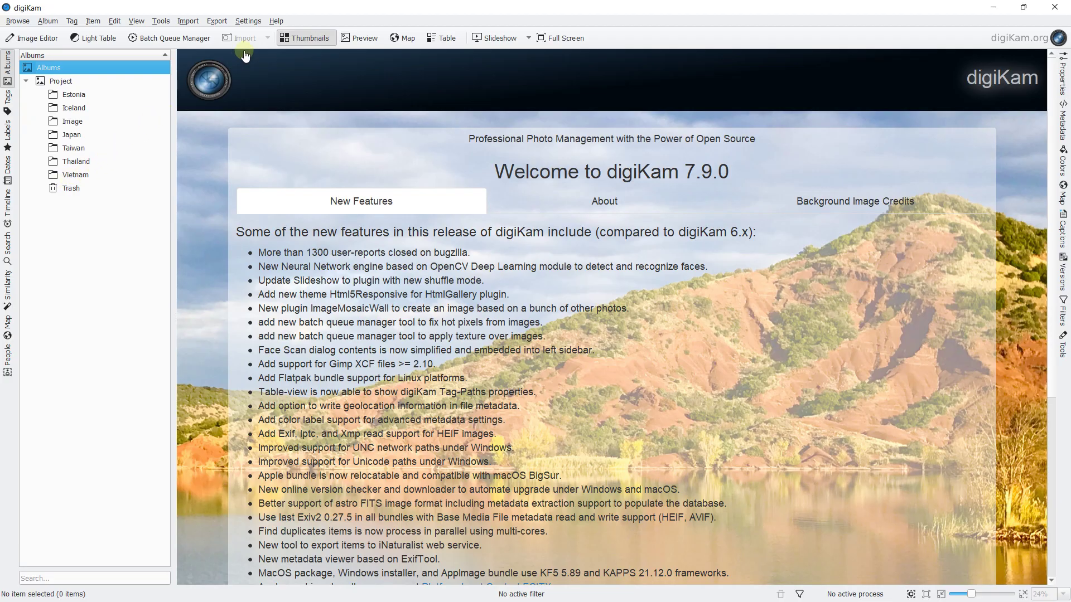
pyautogui.click(248, 22)
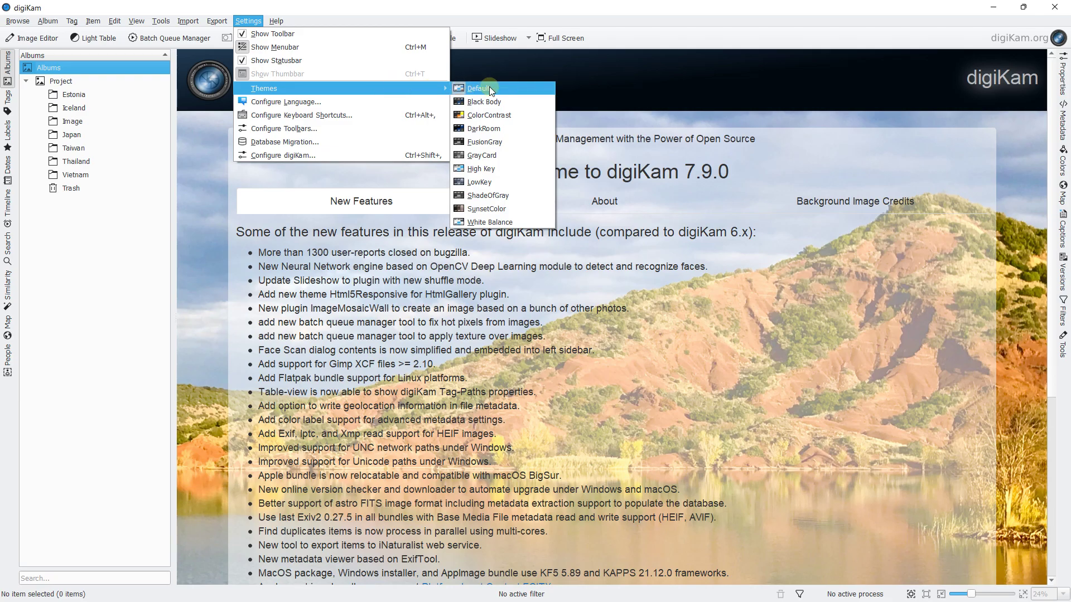
pyautogui.click(483, 195)
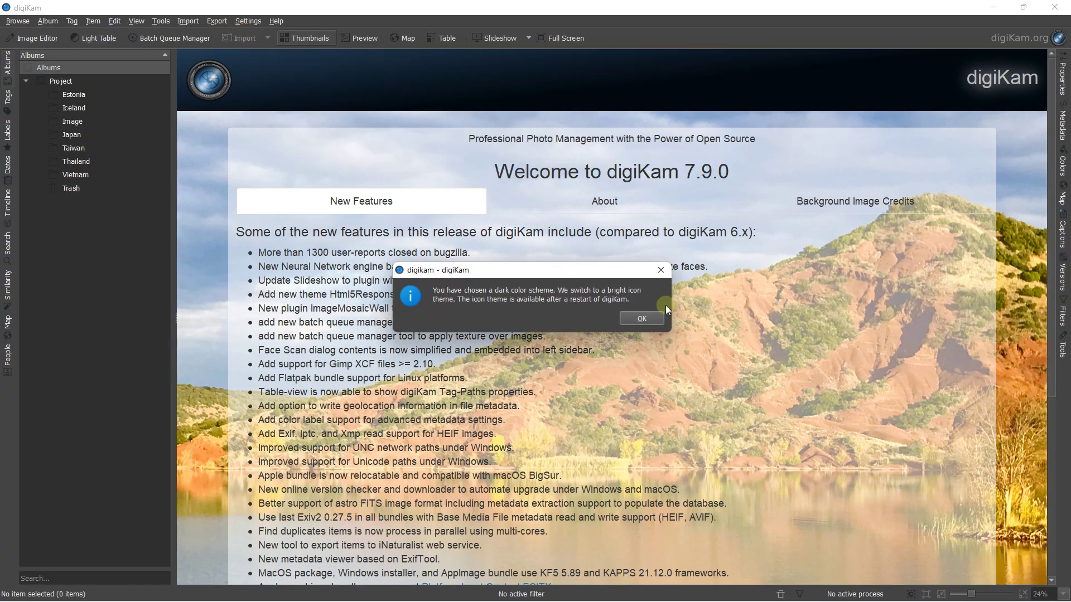
pyautogui.click(644, 317)
pyautogui.click(243, 23)
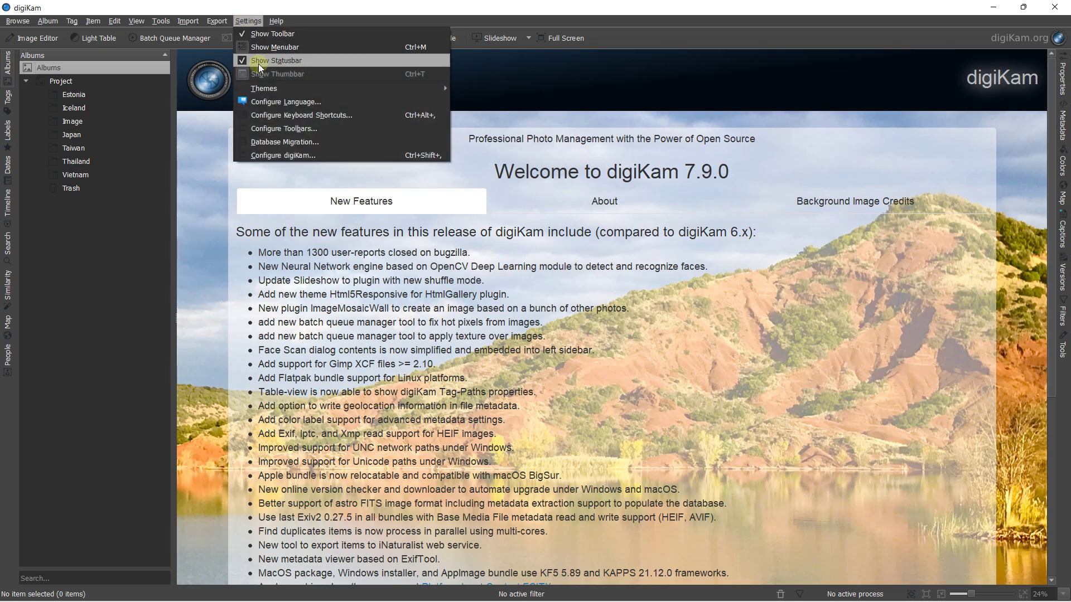
pyautogui.moveTo(266, 89)
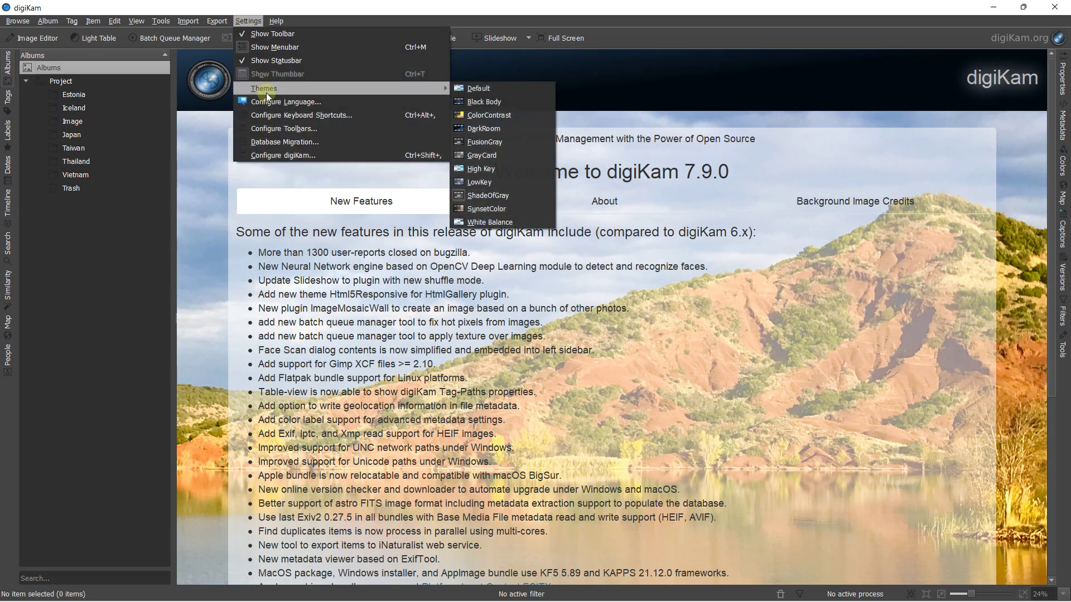
pyautogui.click(472, 102)
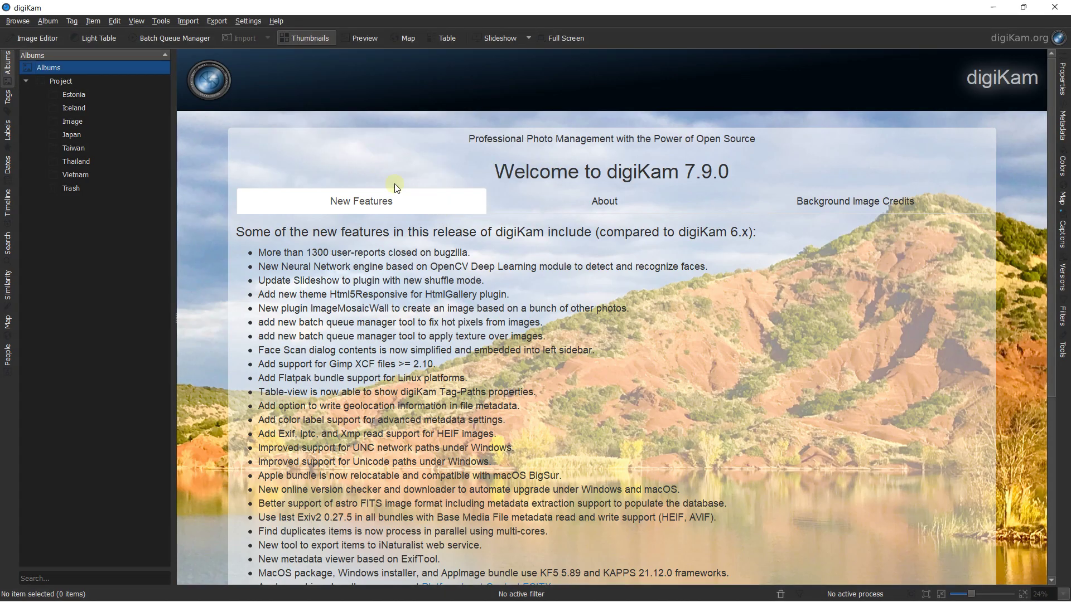
pyautogui.click(241, 23)
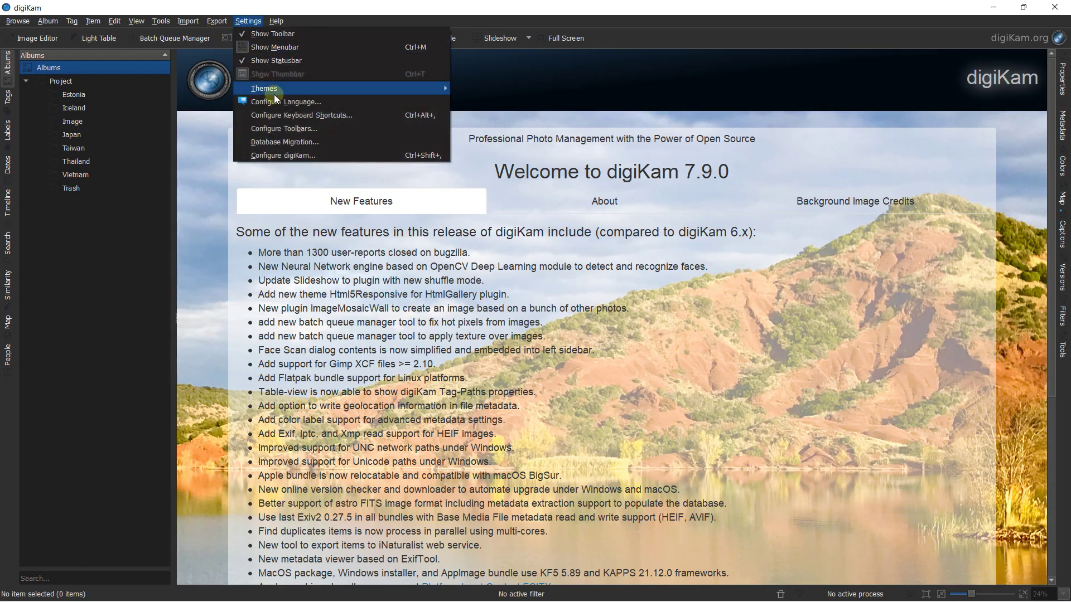
pyautogui.moveTo(292, 91)
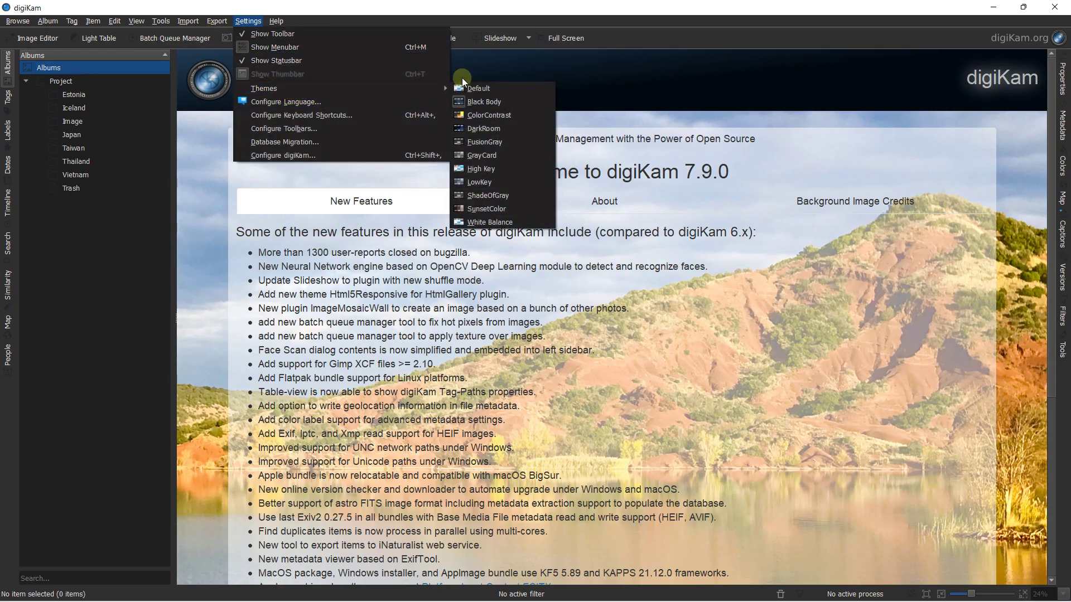
pyautogui.click(468, 89)
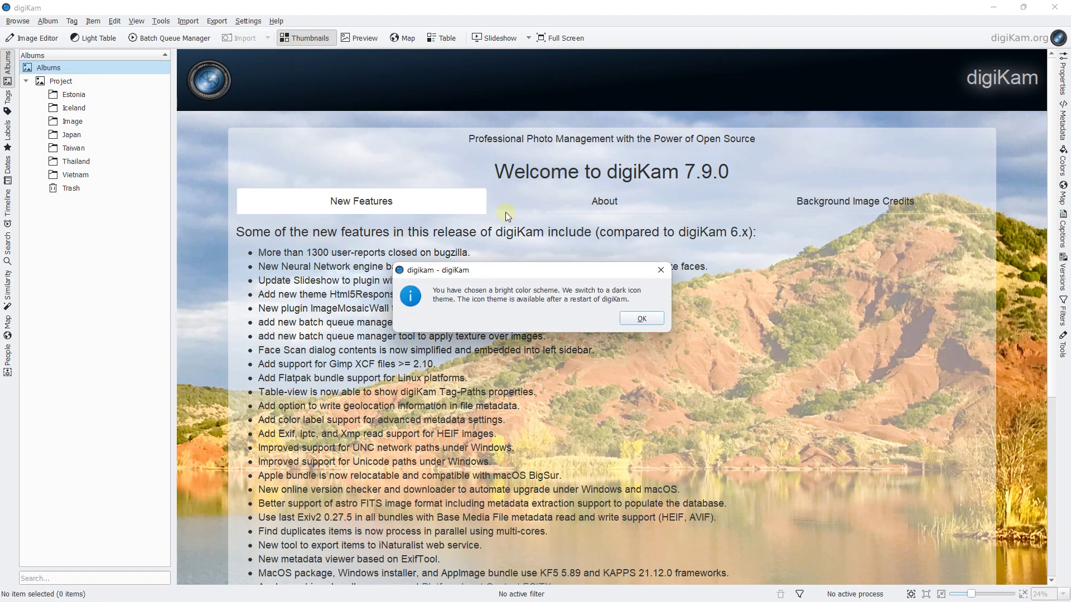
pyautogui.click(637, 318)
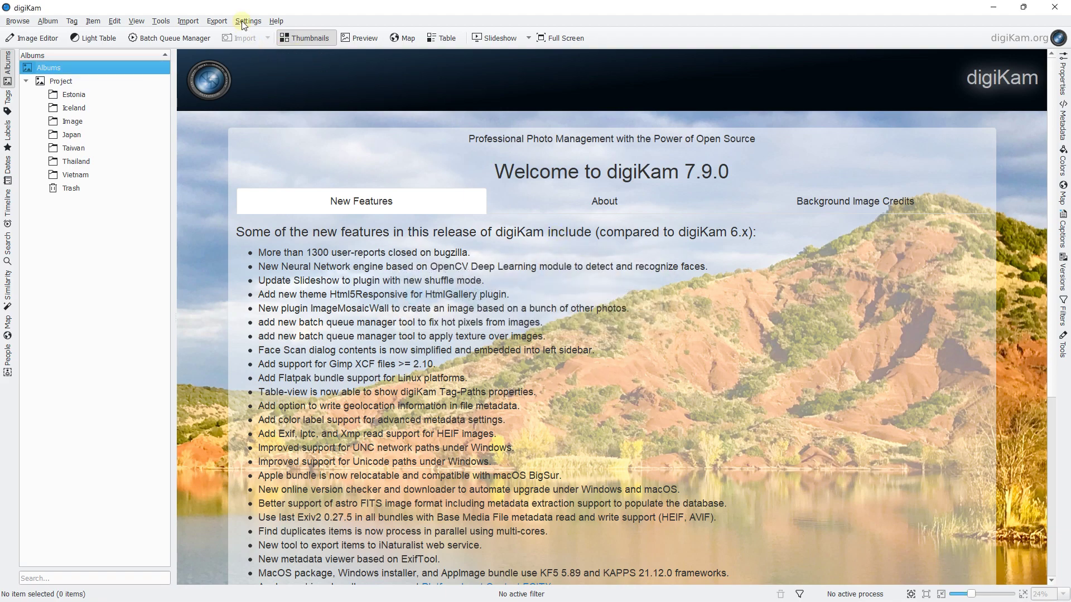
pyautogui.click(244, 22)
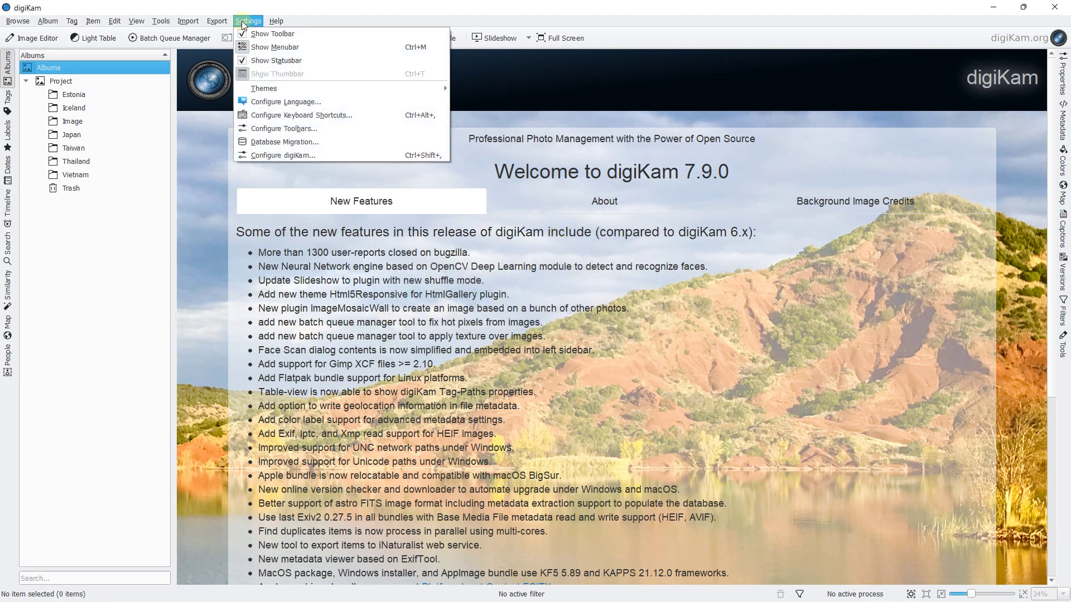
# - Review the interface language settings and close them unchanged, keeping US English
pyautogui.click(277, 102)
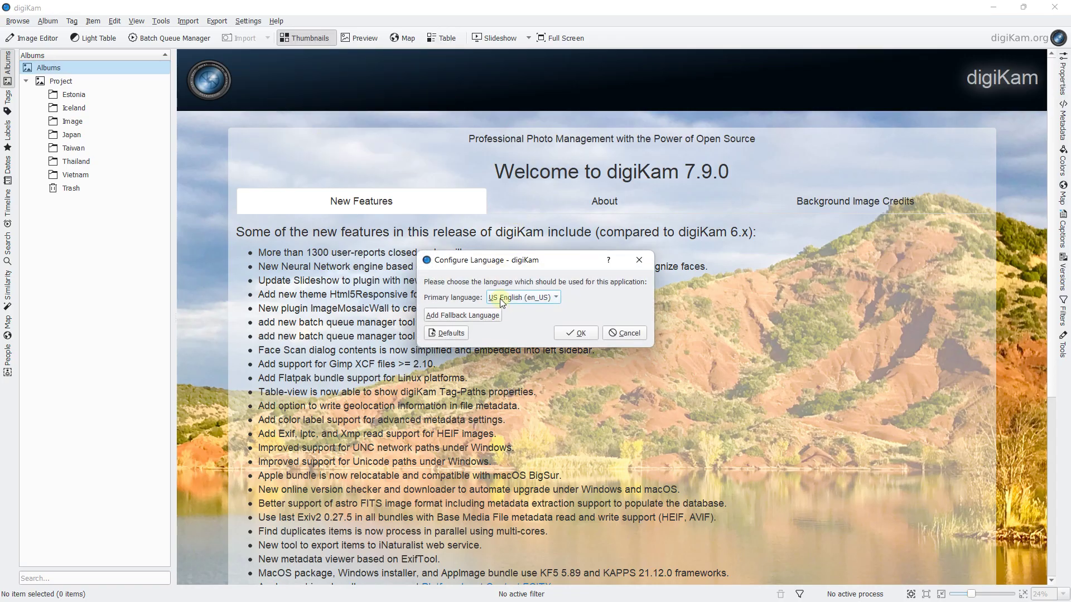
pyautogui.click(499, 299)
pyautogui.click(449, 261)
pyautogui.click(640, 261)
# - Close Configure Toolbars without changes, then bring up the Configure digiKam window
pyautogui.click(246, 22)
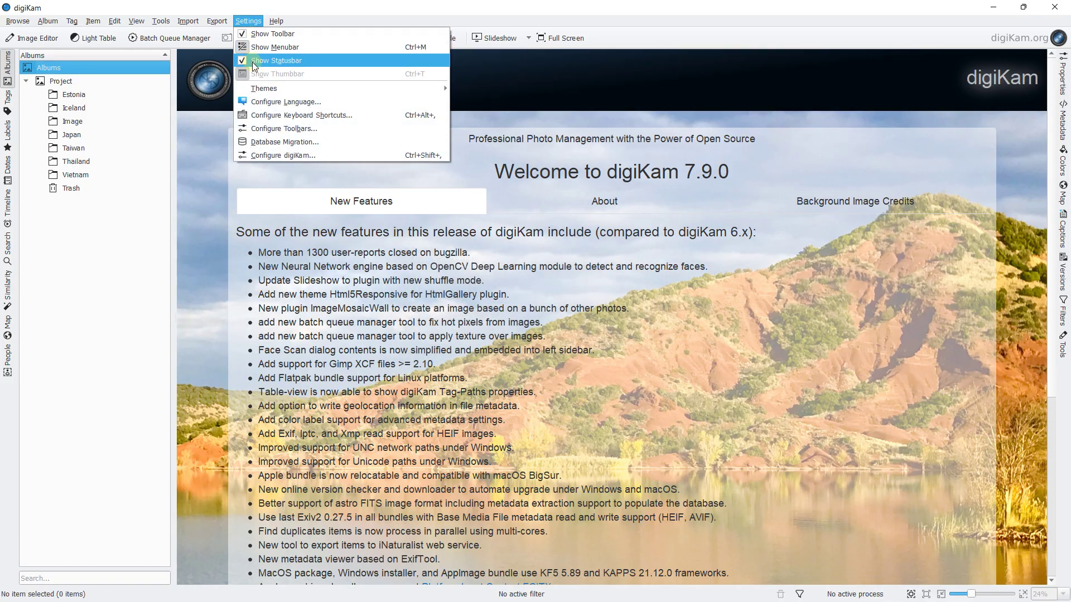
pyautogui.click(260, 129)
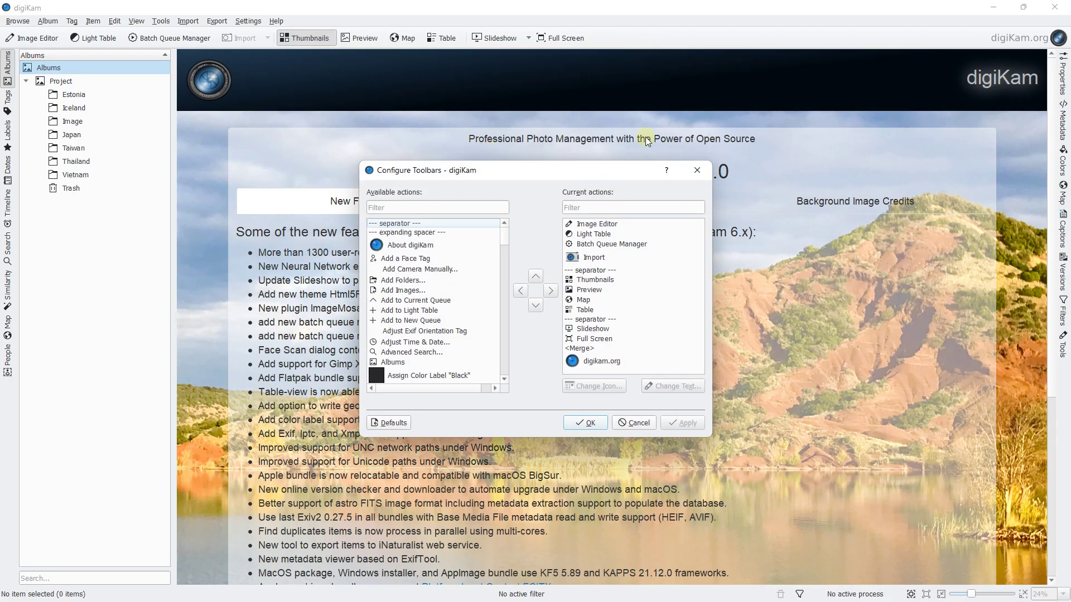
pyautogui.click(687, 164)
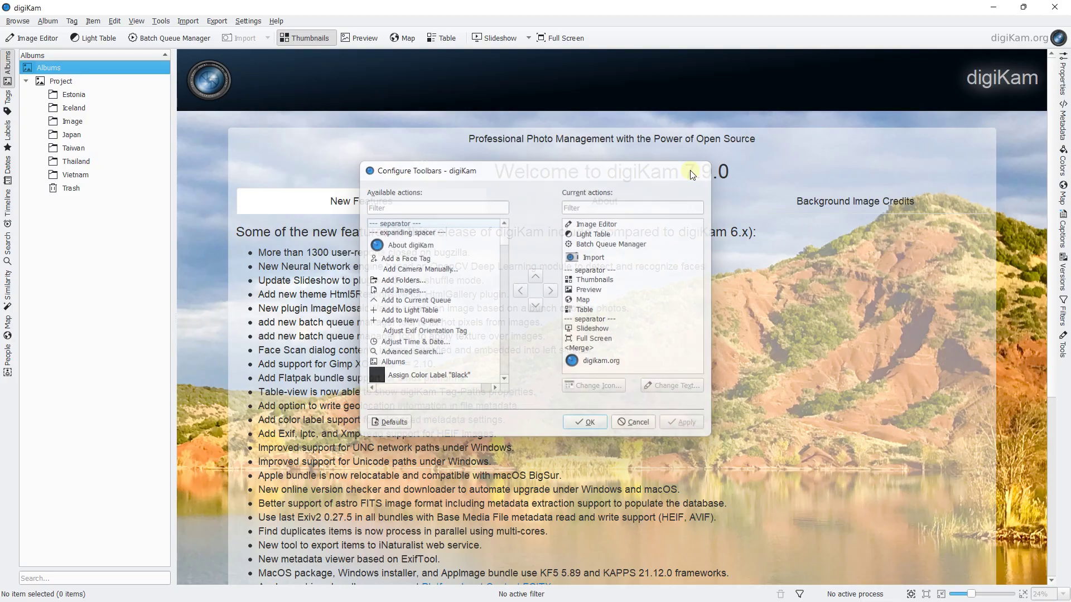
pyautogui.click(243, 22)
pyautogui.click(271, 149)
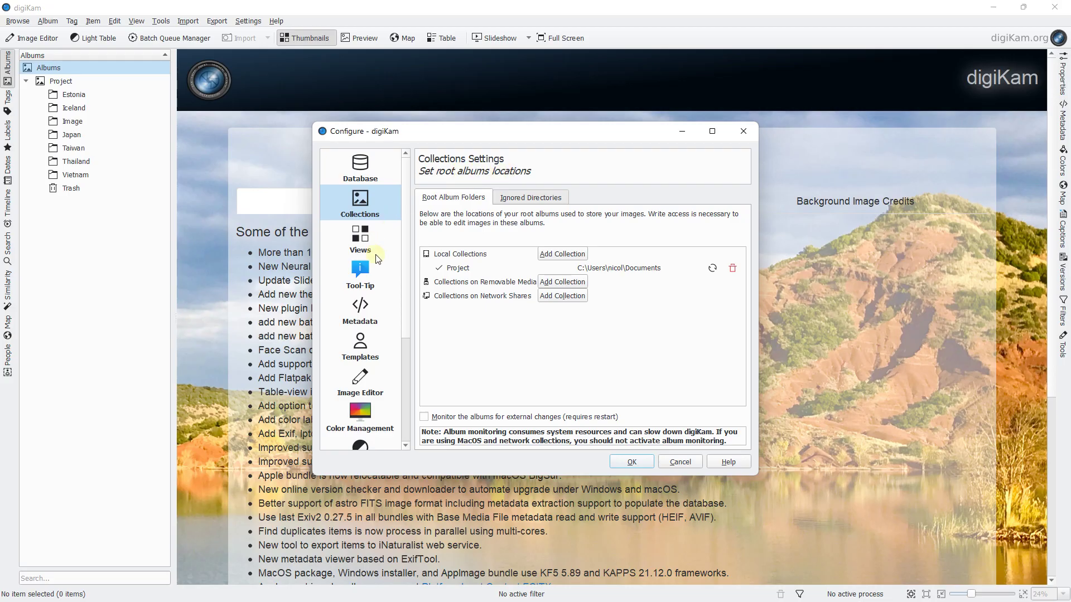
# - Review the Project root collection and close the configuration with OK
pyautogui.scroll(-5, 377, 258)
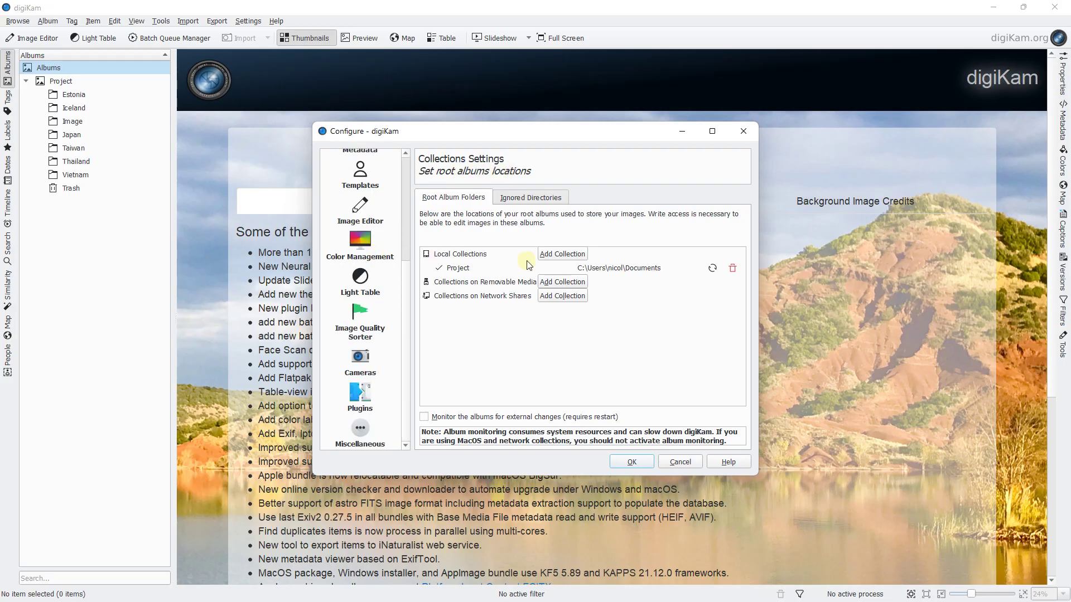
pyautogui.click(631, 461)
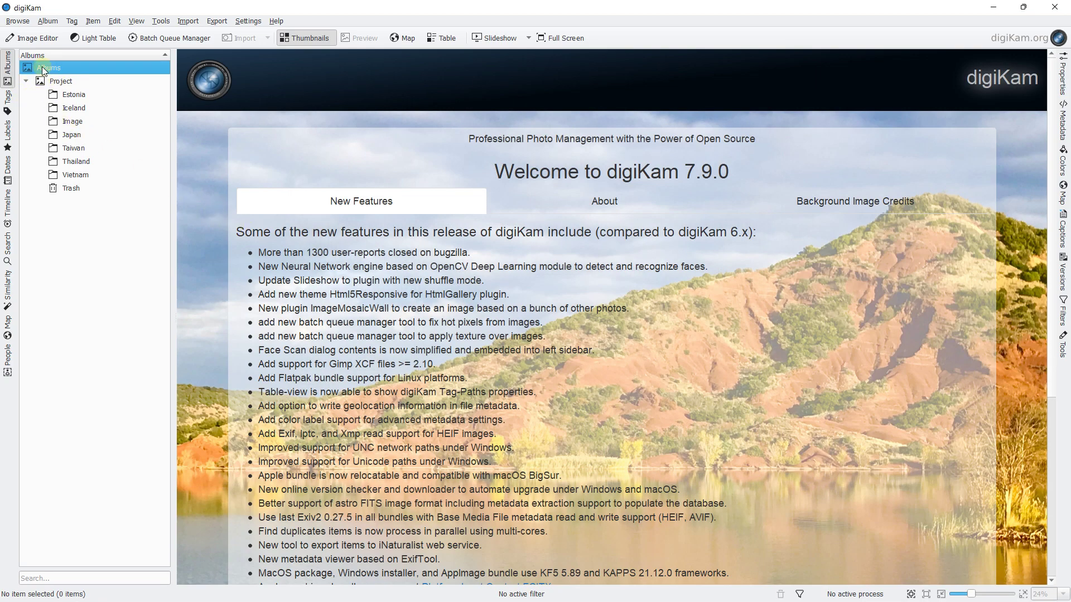
# - Browse each album under Project: Estonia, Iceland, Image, Japan, Taiwan, Thailand and Vietnam
pyautogui.click(62, 79)
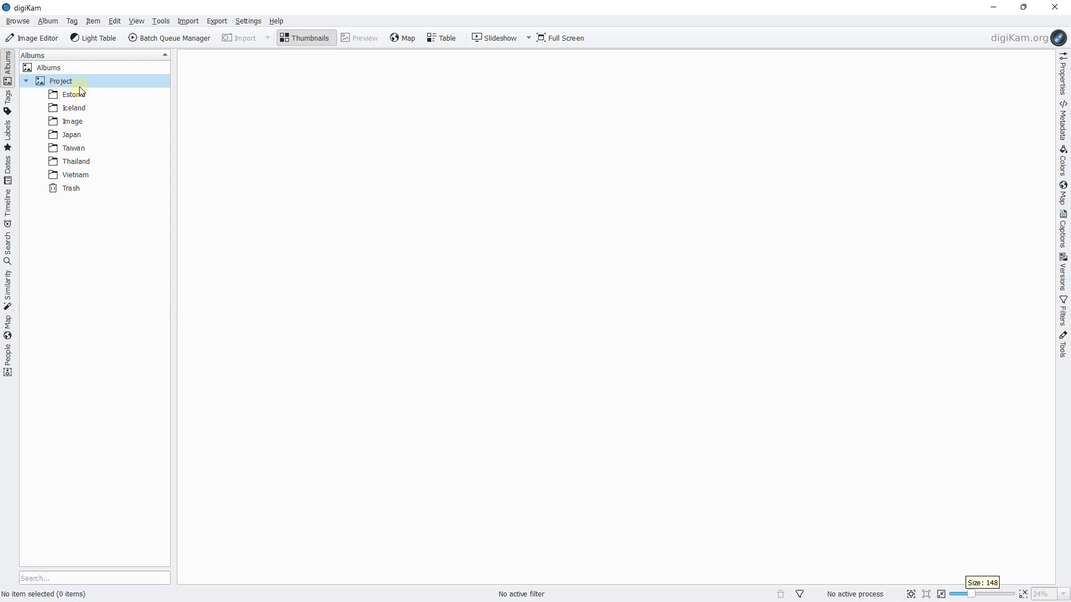
pyautogui.click(77, 95)
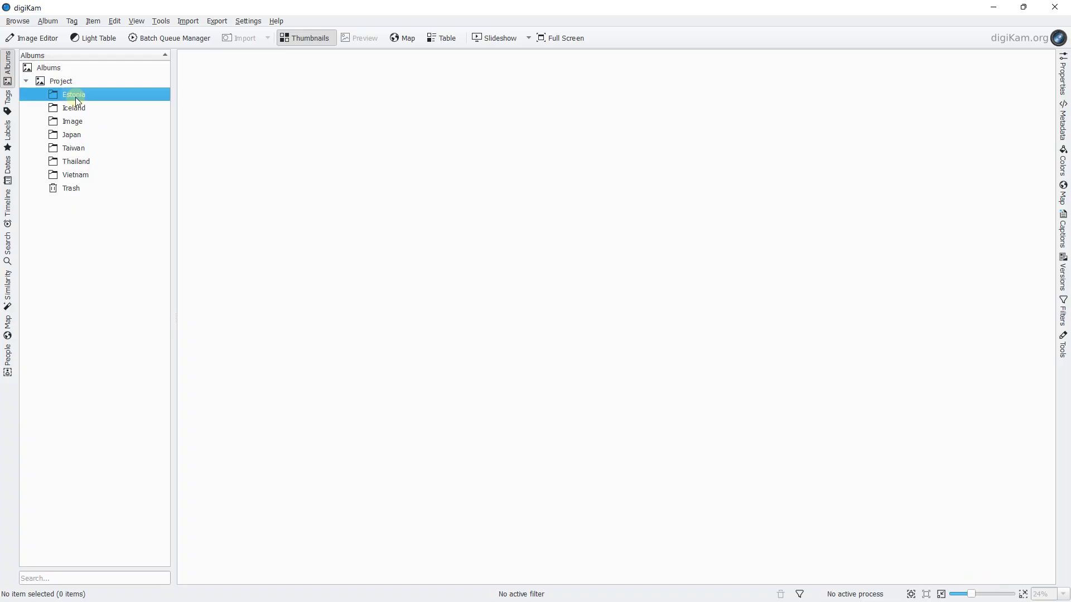
pyautogui.click(75, 108)
pyautogui.click(73, 121)
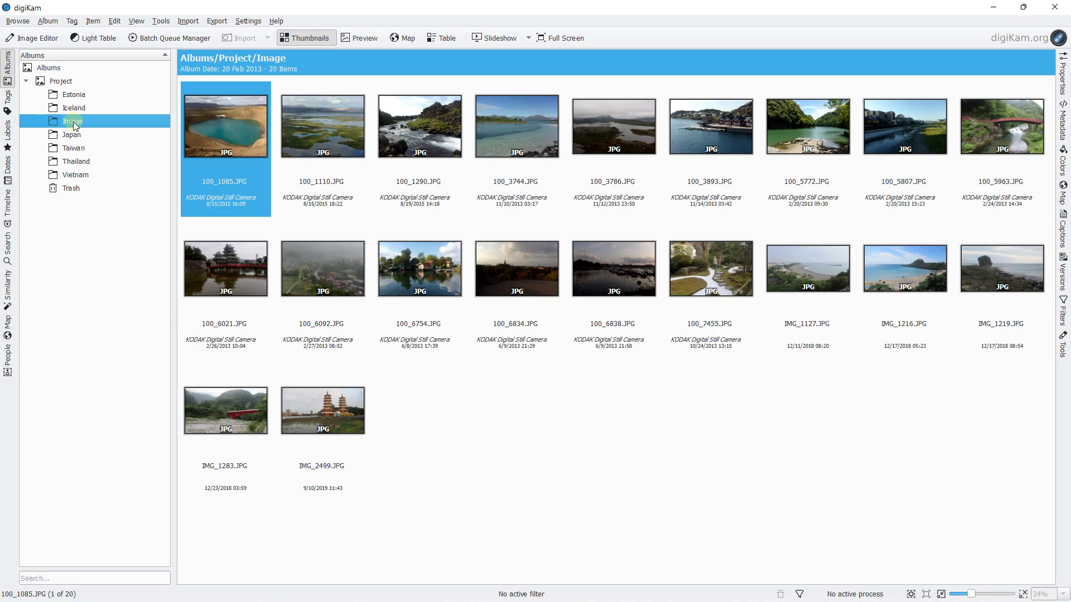
pyautogui.click(72, 135)
pyautogui.click(72, 148)
pyautogui.click(72, 162)
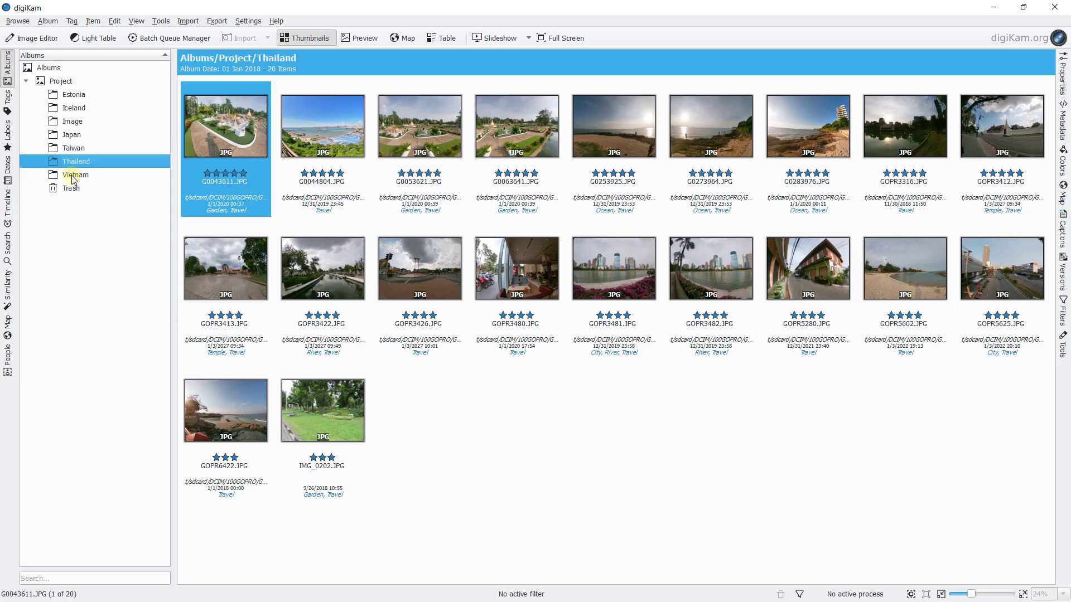
pyautogui.click(73, 175)
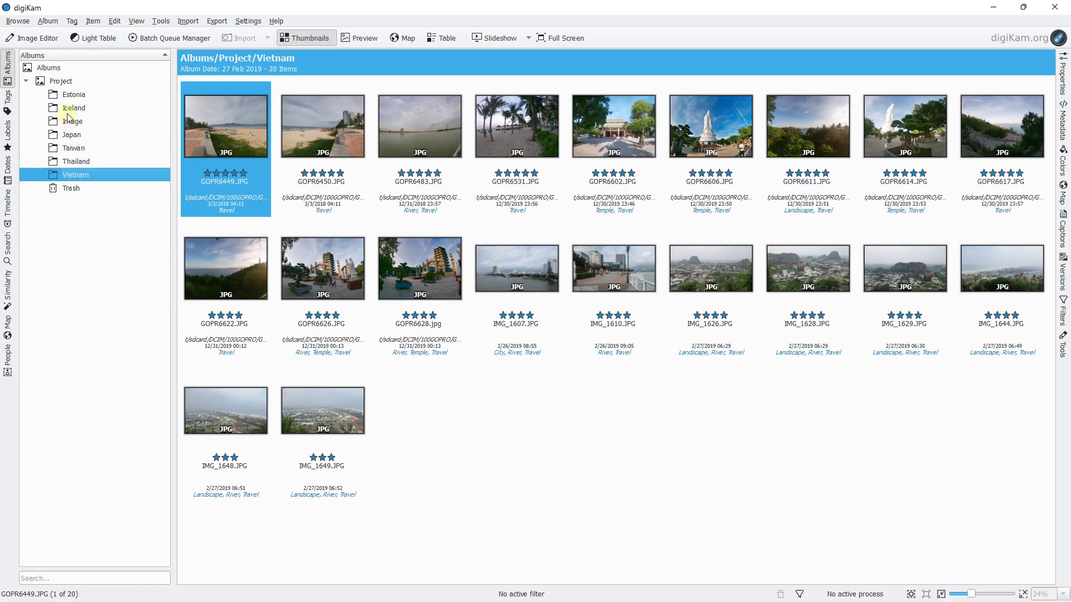
# - Revisit the albums, ending on Estonia, and preview G0010693 before returning to thumbnails
pyautogui.click(71, 96)
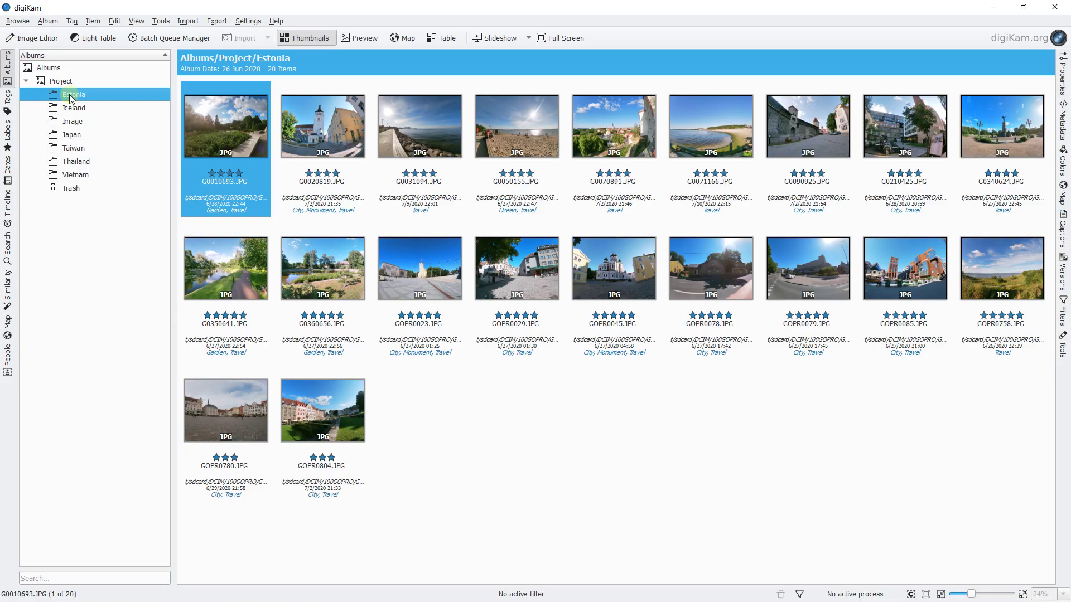
pyautogui.click(74, 108)
pyautogui.click(76, 120)
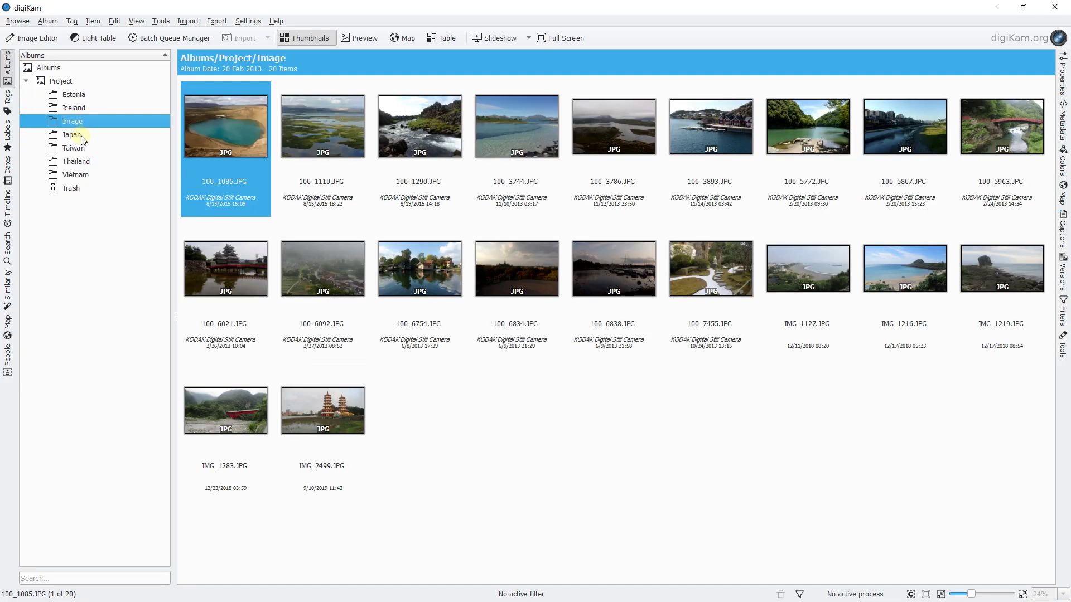
pyautogui.click(78, 136)
pyautogui.click(78, 149)
pyautogui.click(78, 161)
pyautogui.click(80, 175)
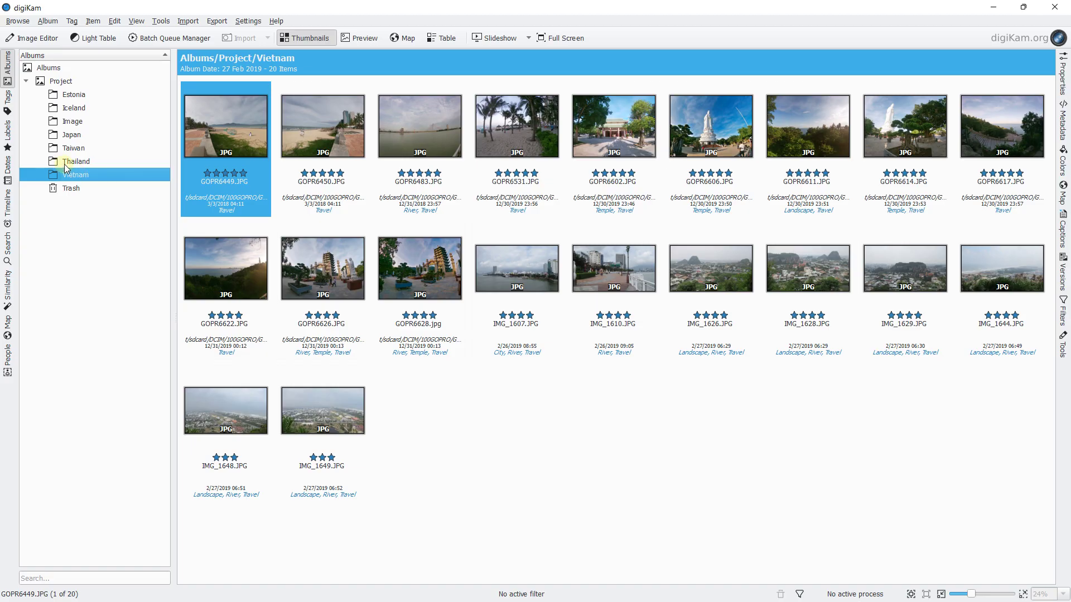
pyautogui.click(73, 95)
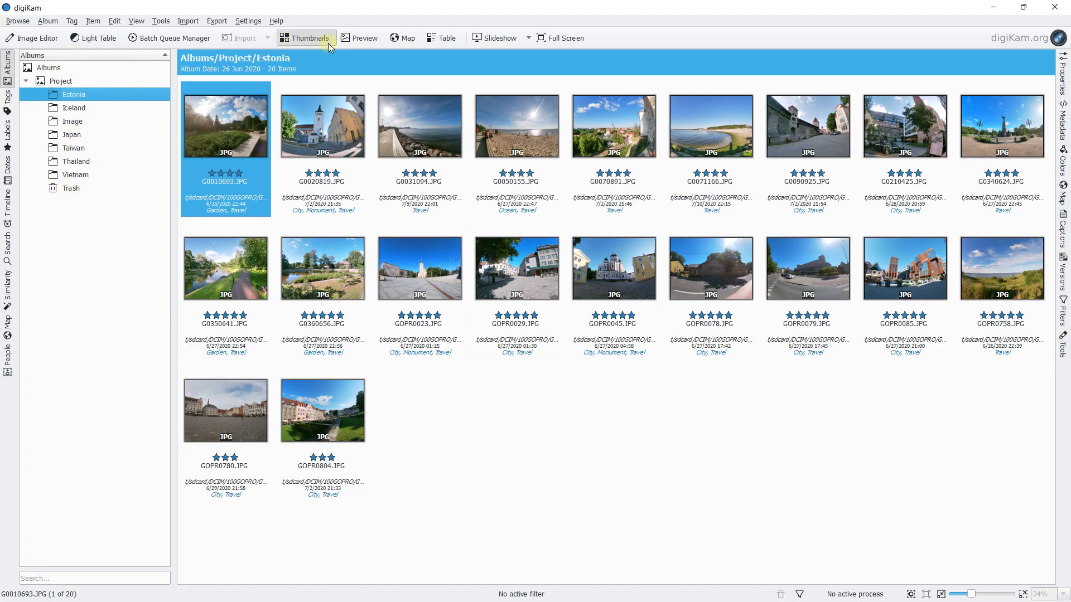
pyautogui.click(363, 39)
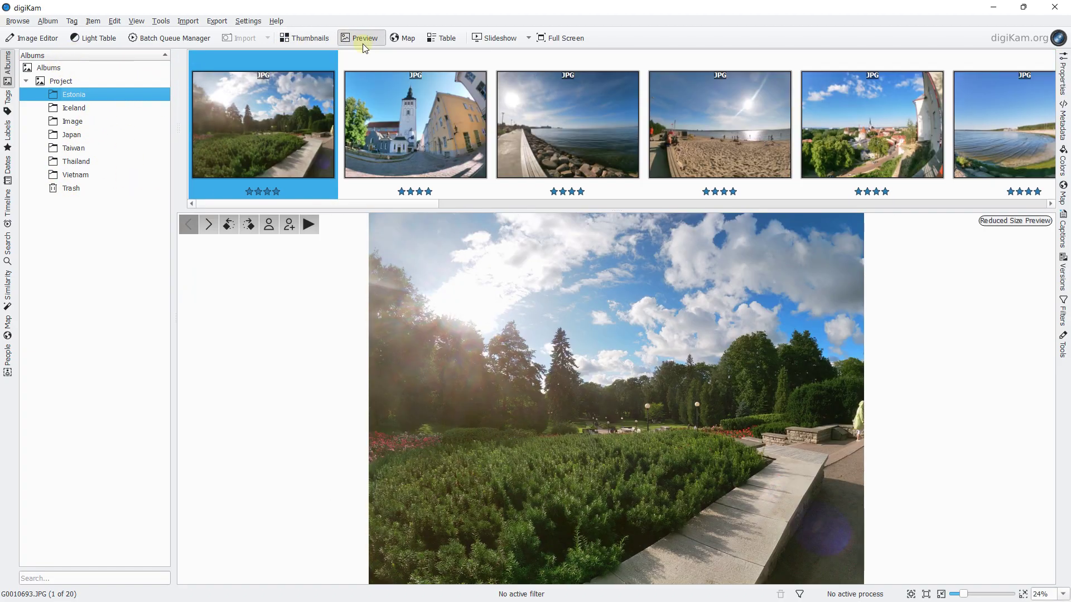
pyautogui.click(316, 41)
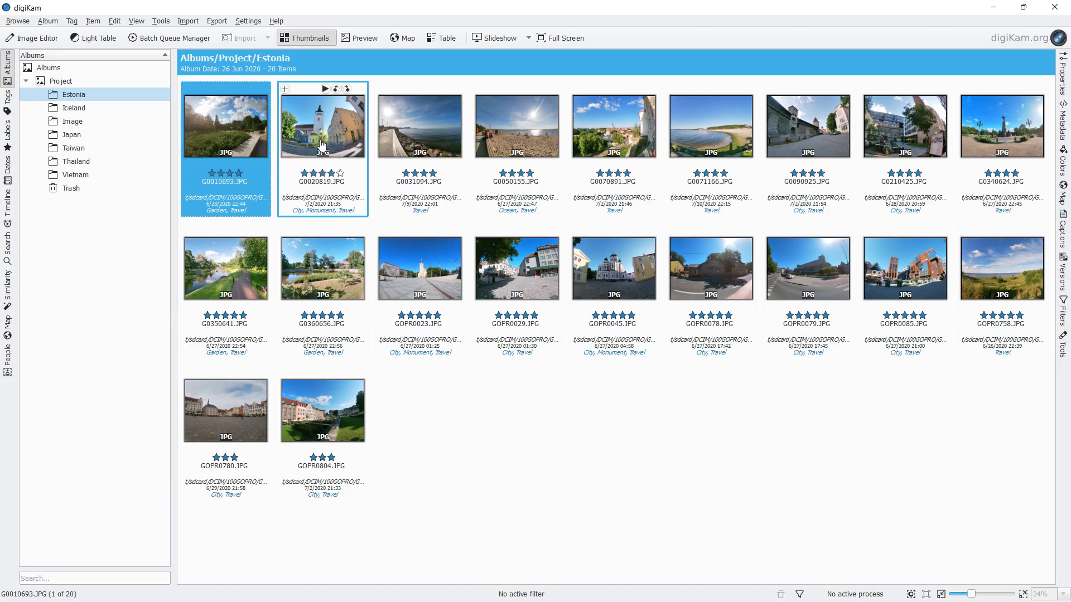
# - Rate the nine first-row Estonia photos five stars
pyautogui.keyDown('shift'); pyautogui.click(1002, 134); pyautogui.keyUp('shift')
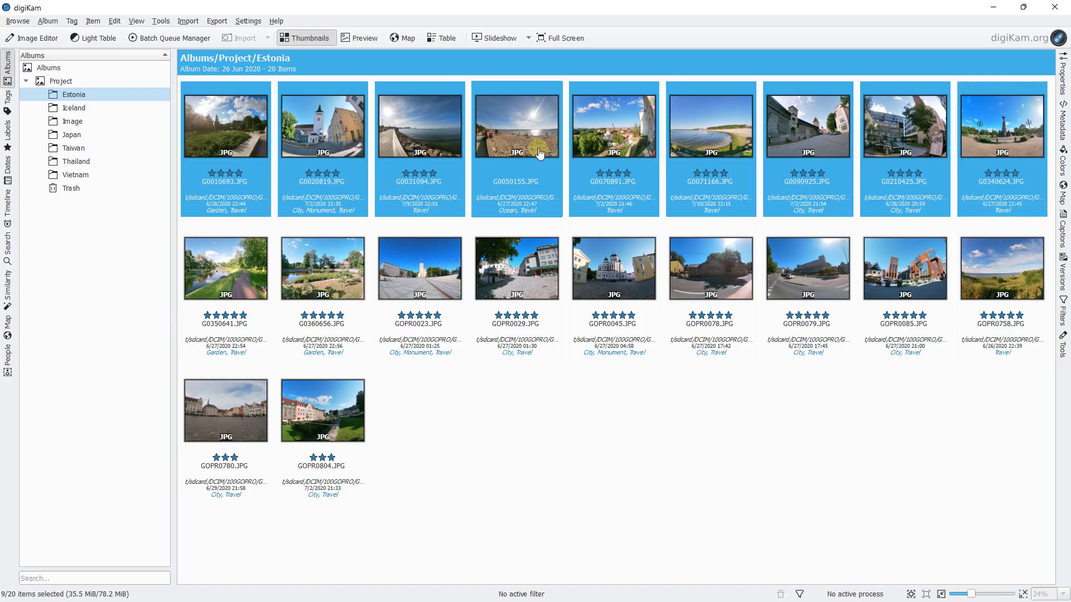
pyautogui.rightClick(712, 156)
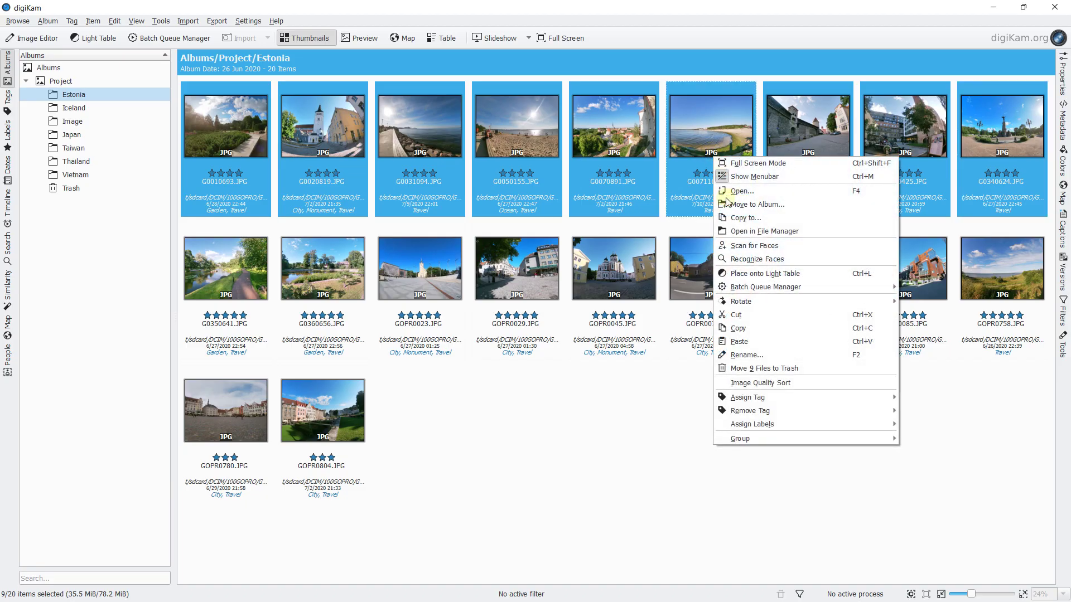
pyautogui.moveTo(777, 439)
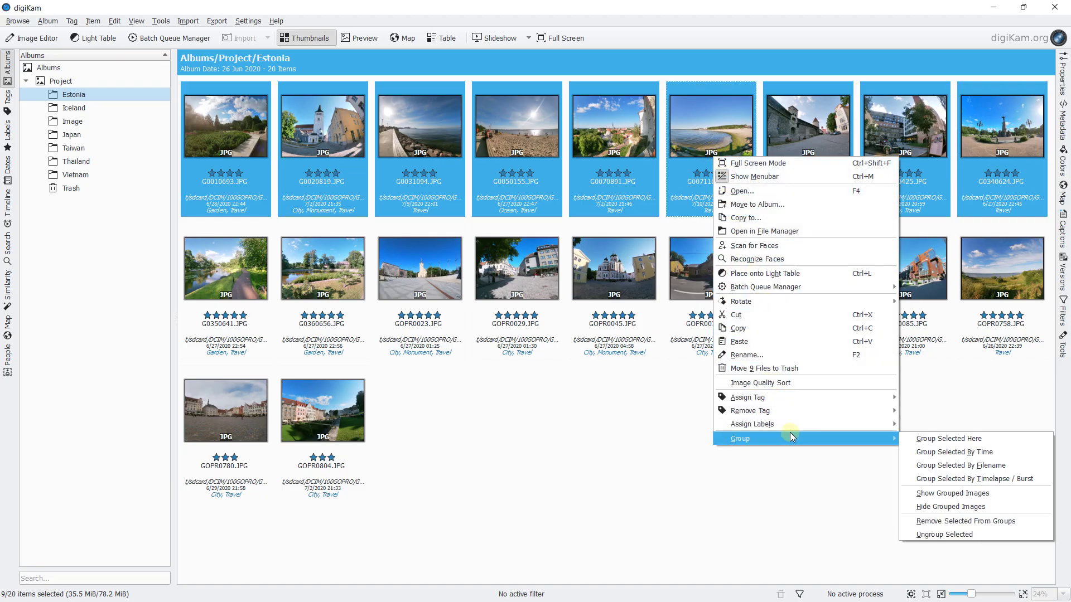
pyautogui.moveTo(802, 419)
pyautogui.moveTo(914, 422)
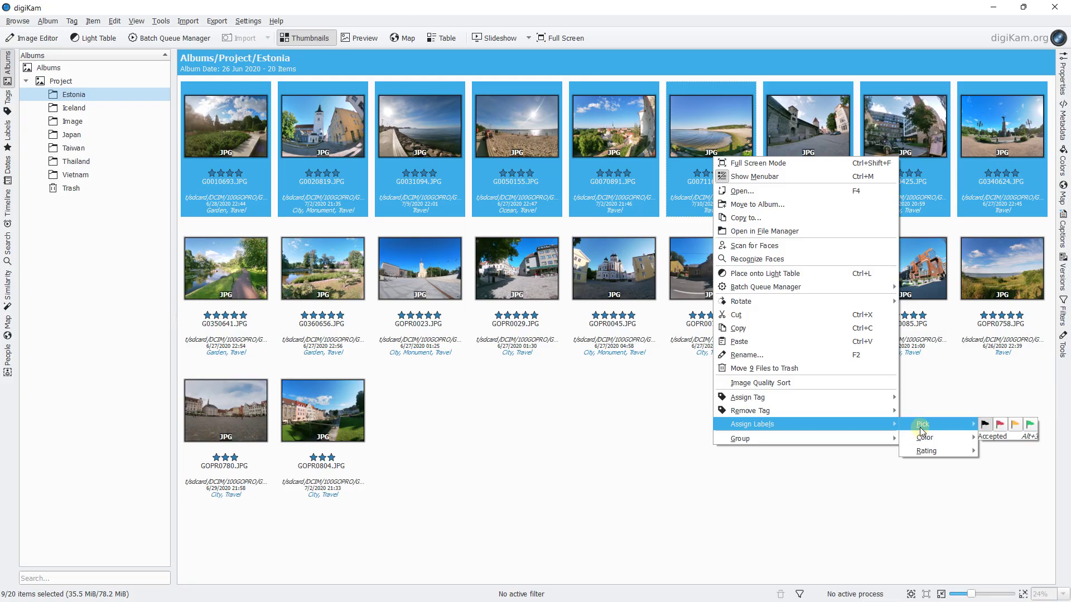
pyautogui.moveTo(933, 454)
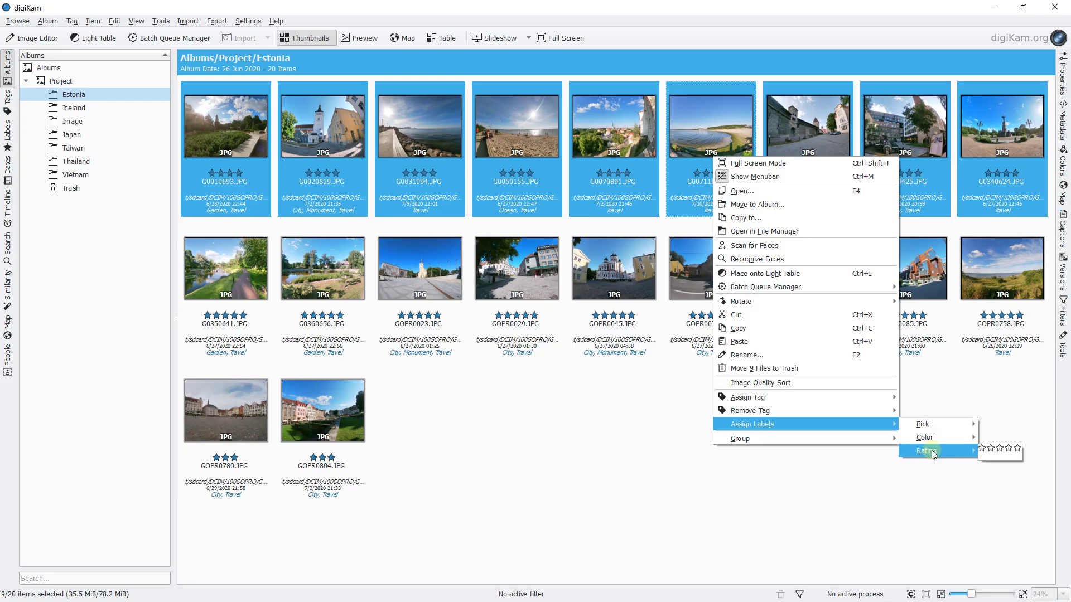
pyautogui.click(1017, 450)
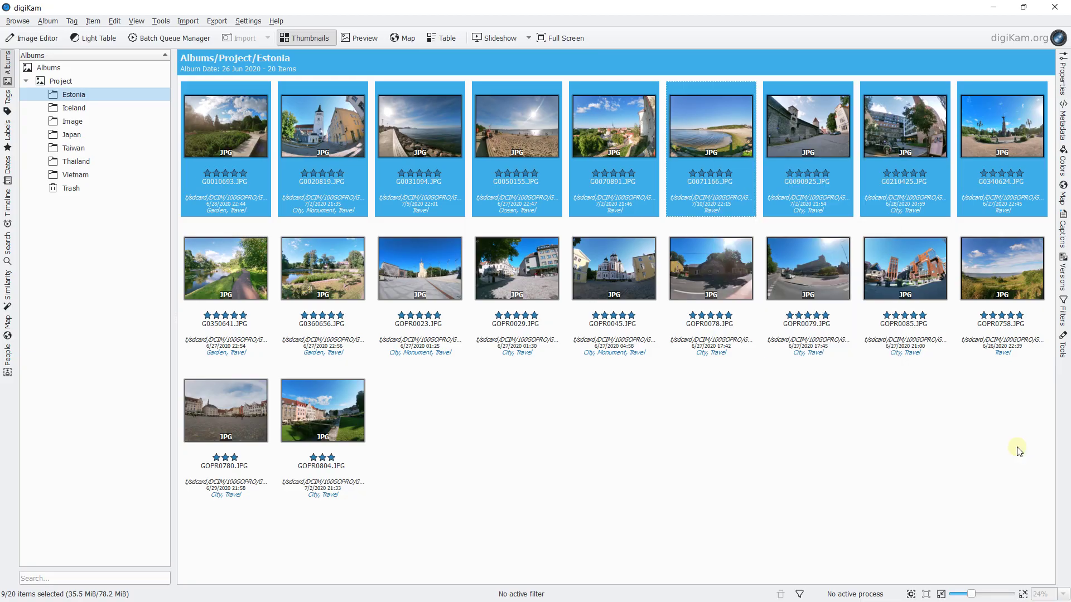
# - Rate the nine second-row photos, from G0350641 onward, four stars, then select GOPR0804
pyautogui.click(226, 268)
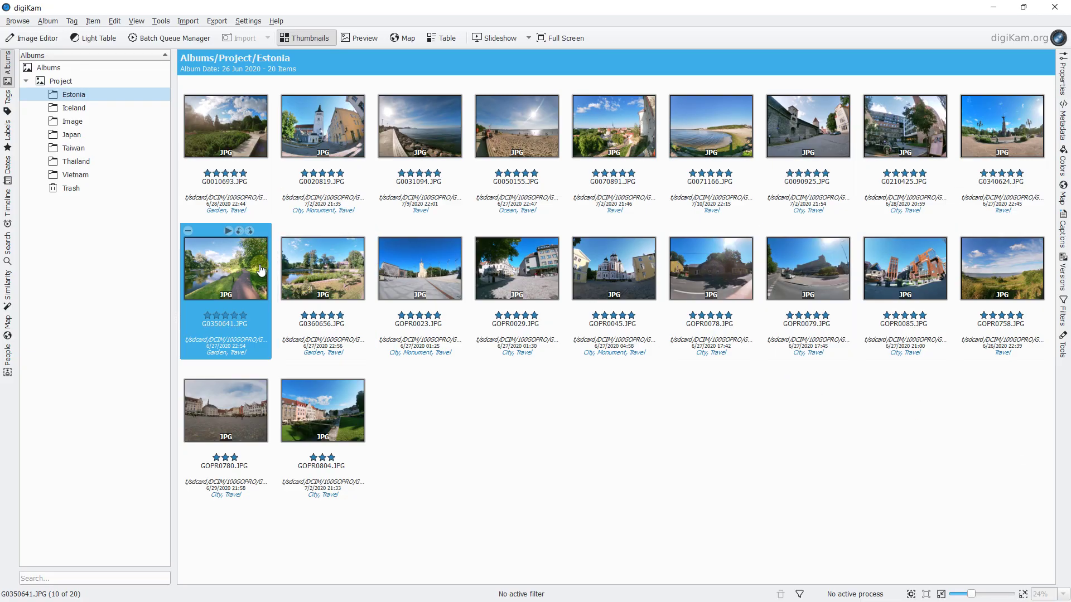
pyautogui.keyDown('shift'); pyautogui.click(996, 268); pyautogui.keyUp('shift')
pyautogui.rightClick(996, 268)
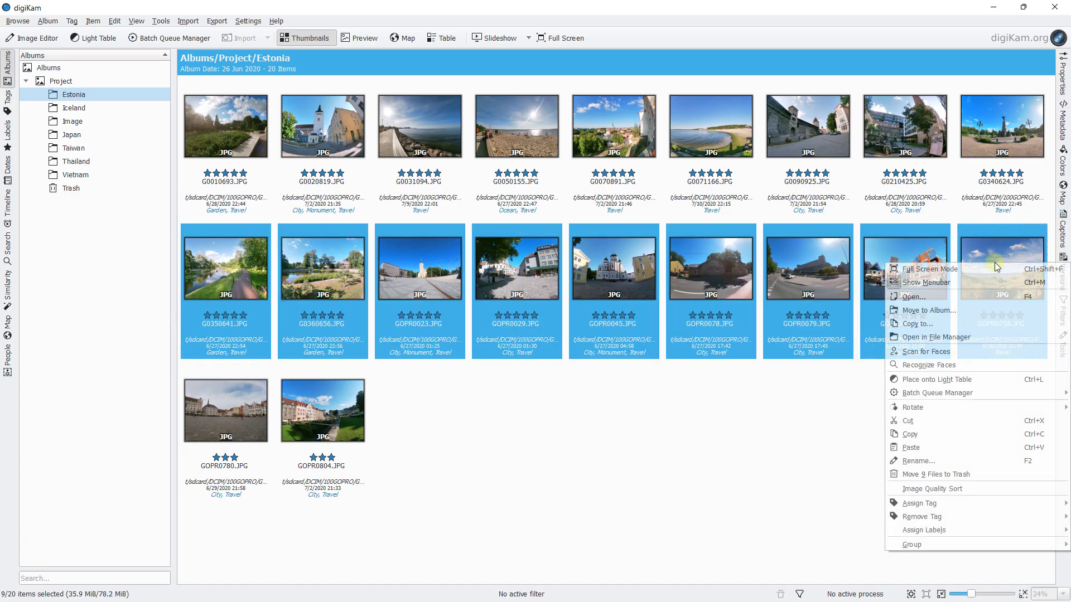
pyautogui.moveTo(929, 530)
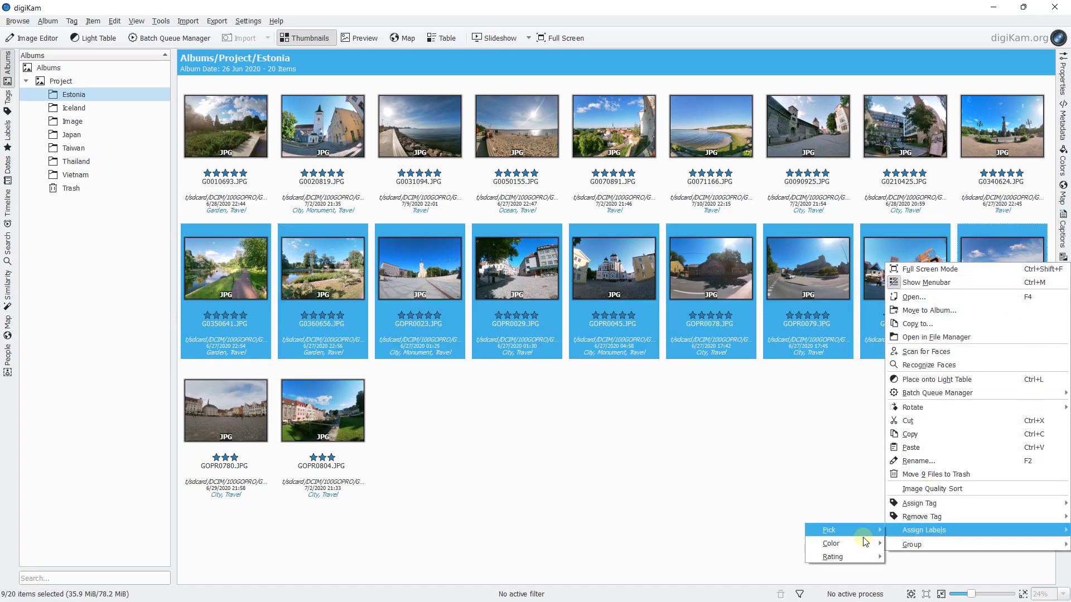
pyautogui.moveTo(853, 554)
pyautogui.click(914, 555)
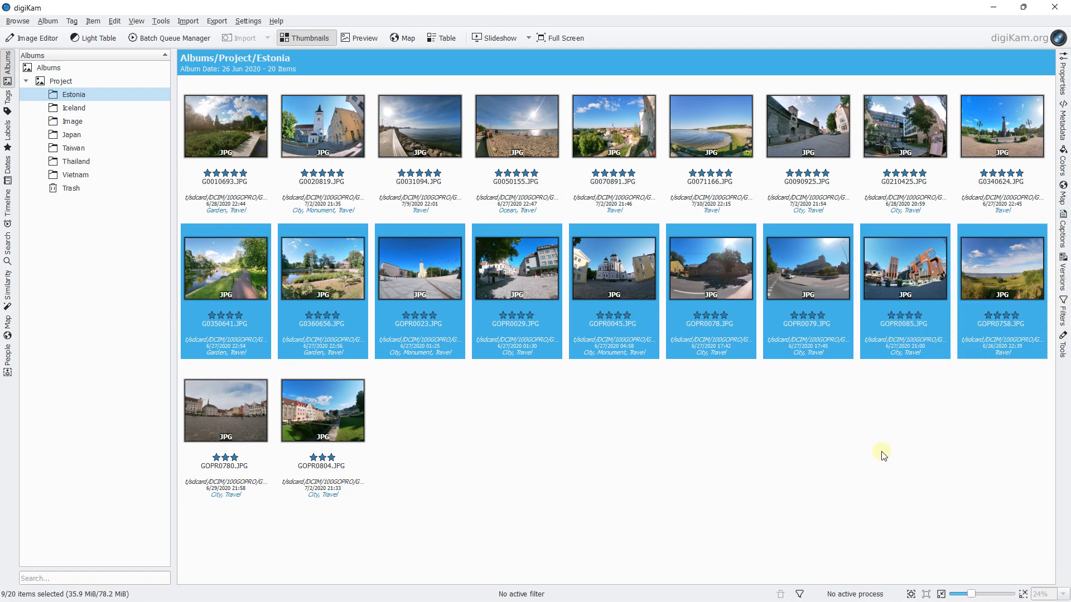
pyautogui.click(189, 418)
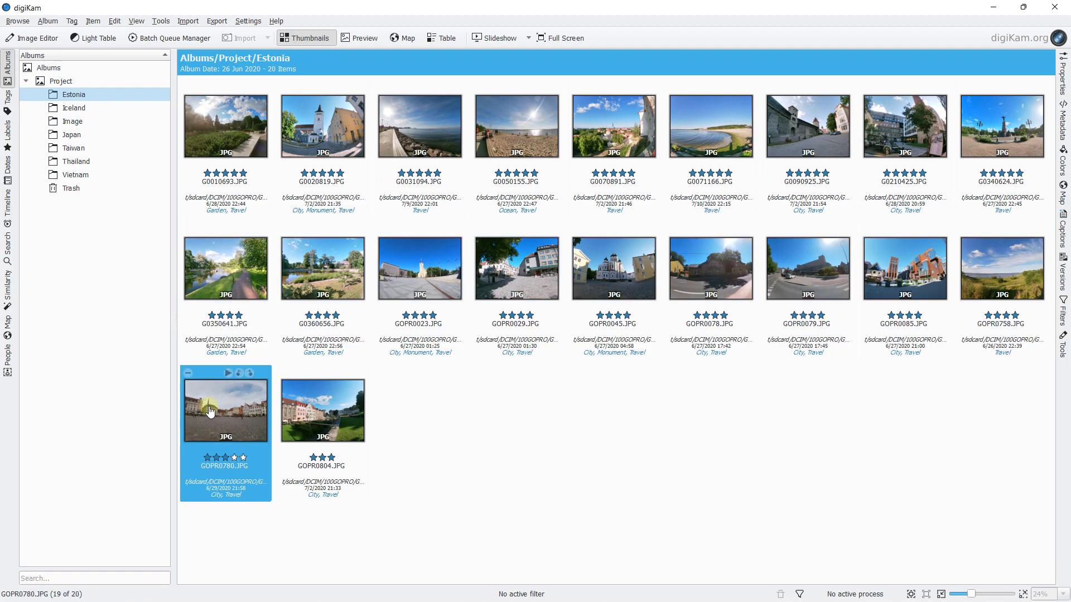
pyautogui.click(293, 397)
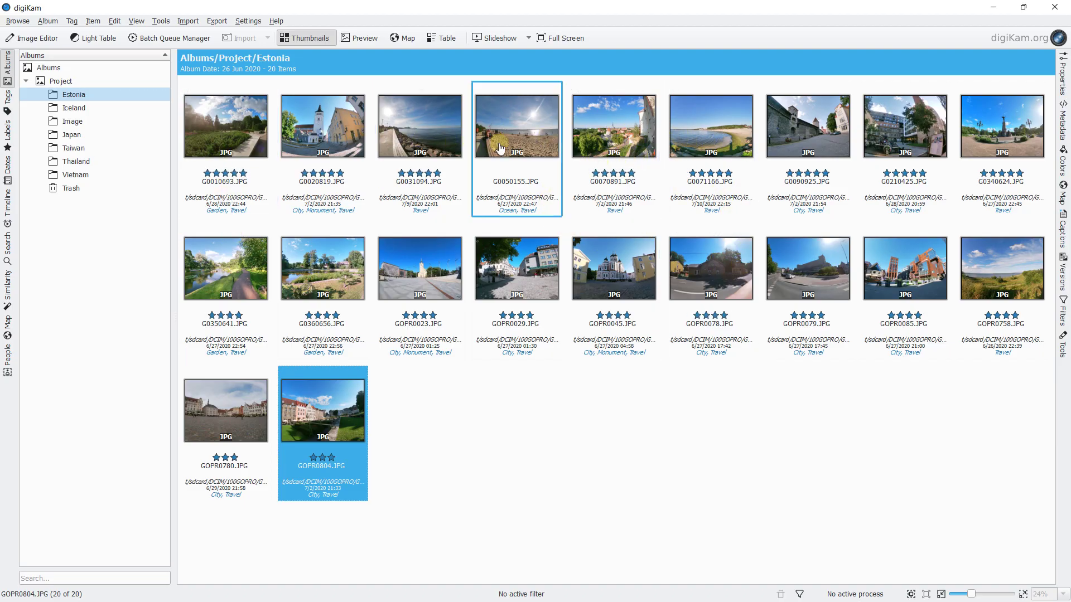
pyautogui.click(7, 102)
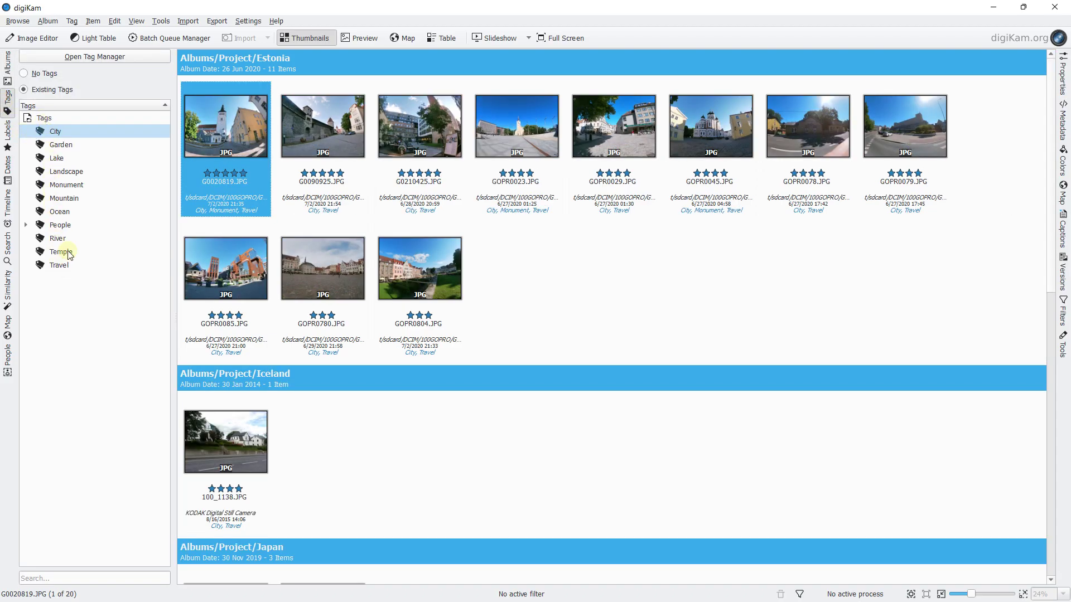
pyautogui.click(72, 20)
pyautogui.click(78, 33)
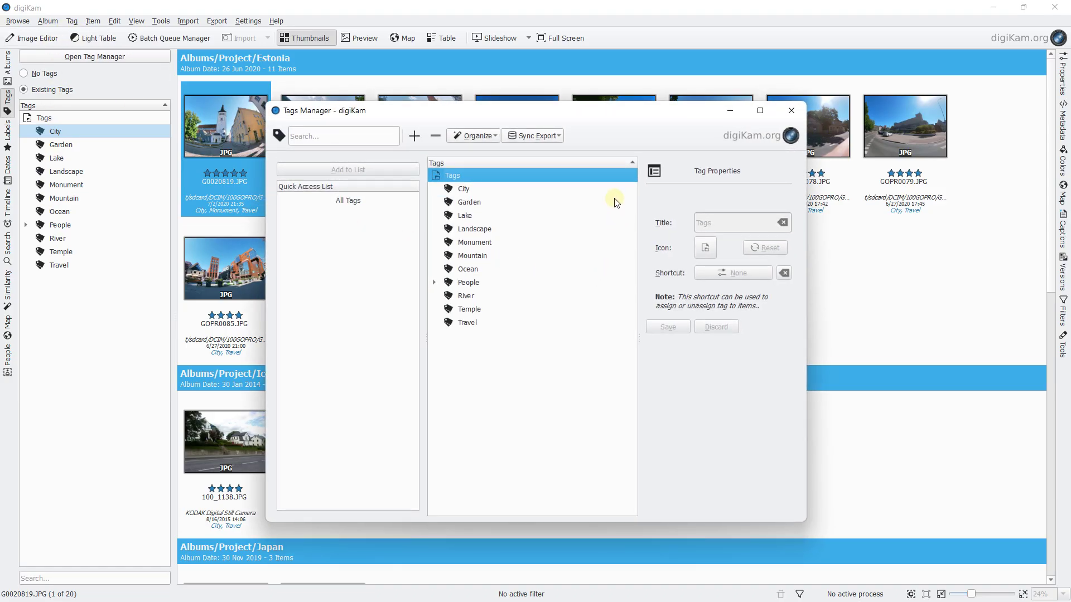
pyautogui.click(795, 114)
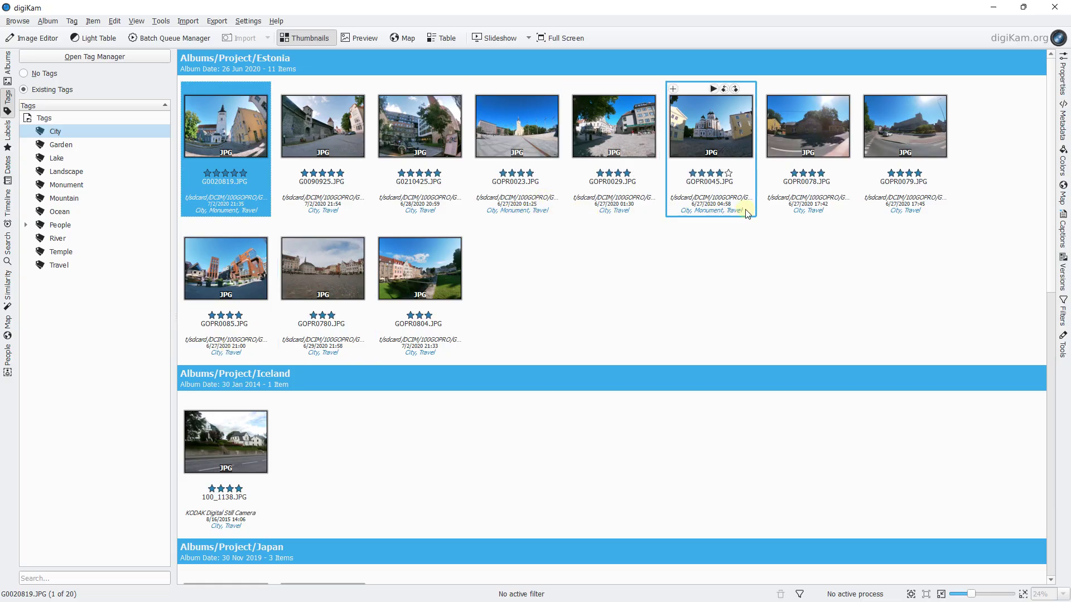
pyautogui.scroll(-6, 697, 236)
pyautogui.scroll(3, 678, 273)
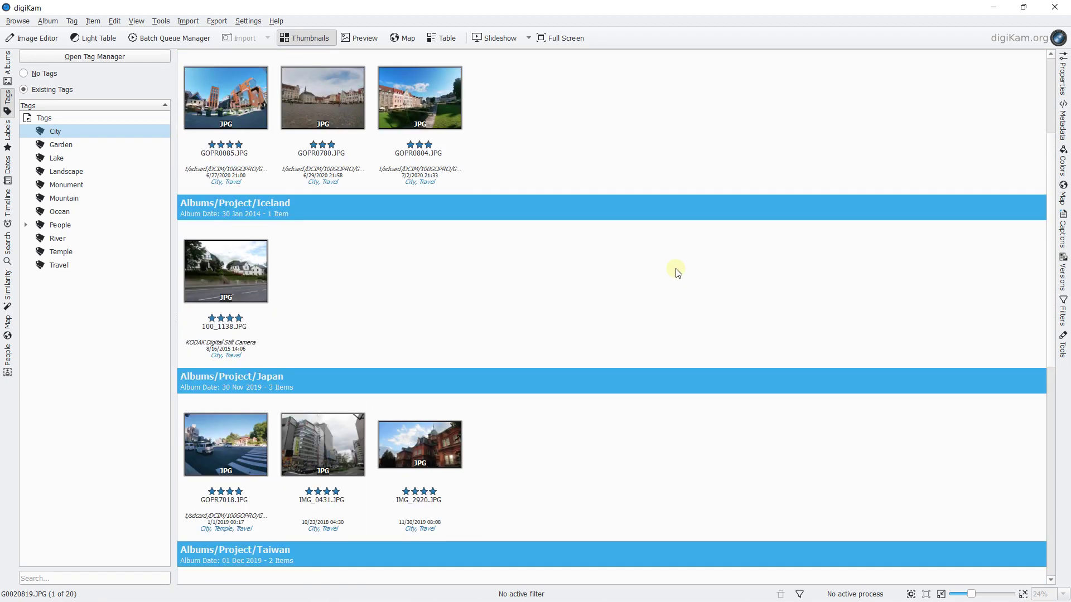
pyautogui.scroll(3, 678, 274)
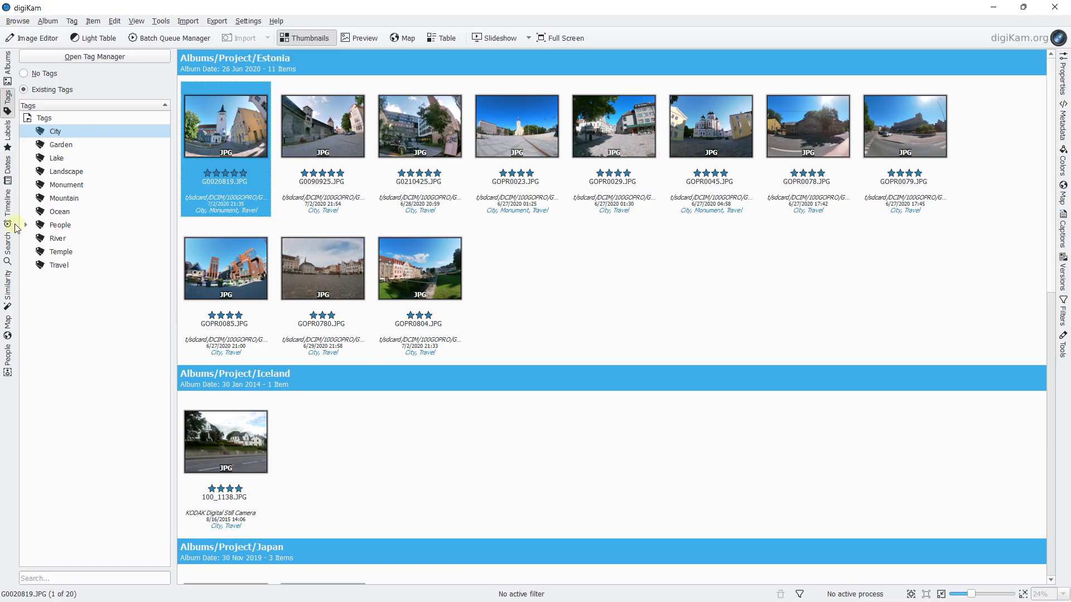
pyautogui.click(7, 248)
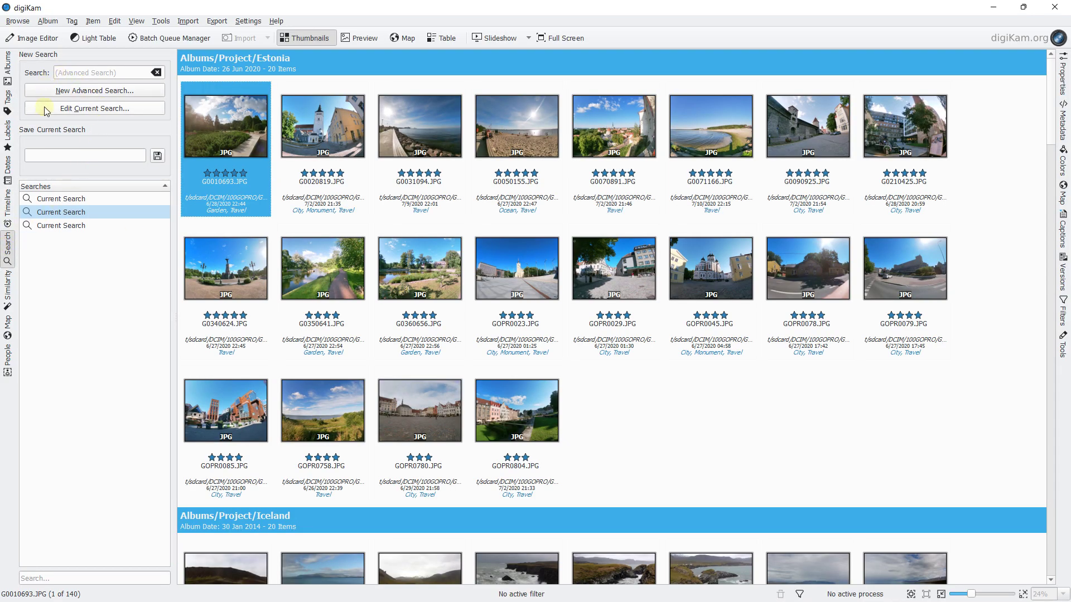
# - Run a keyword search for 'city' and scroll through its results
pyautogui.click(74, 72)
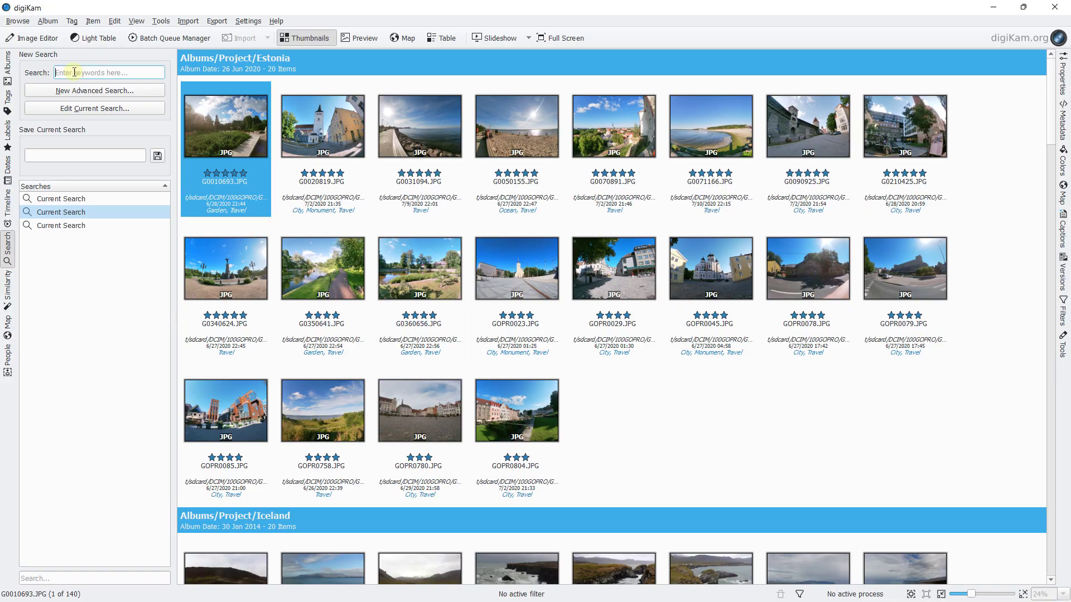
pyautogui.write('city')
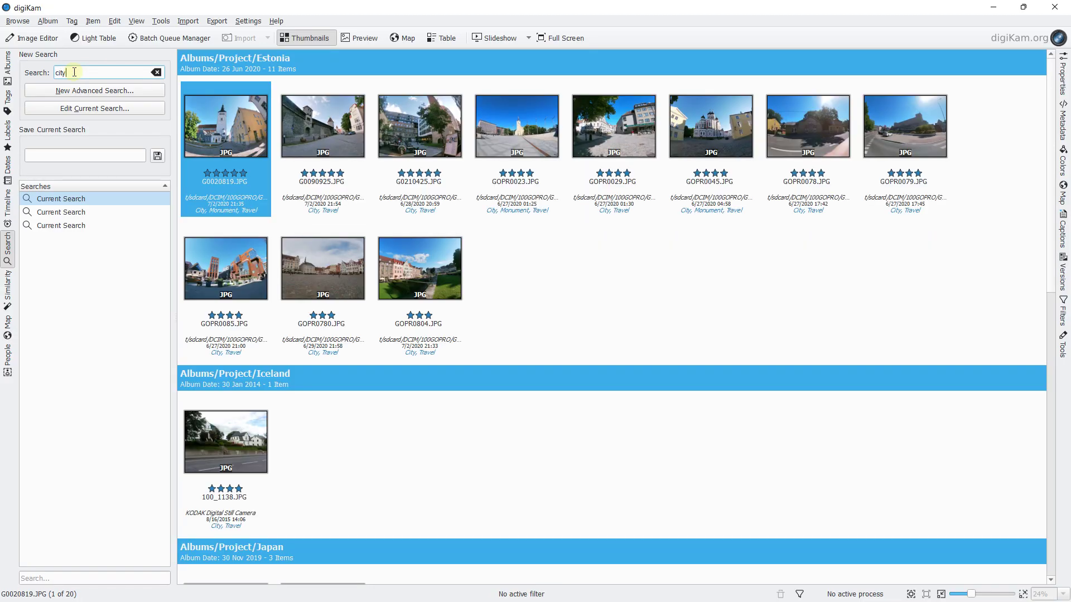
pyautogui.scroll(-6, 363, 267)
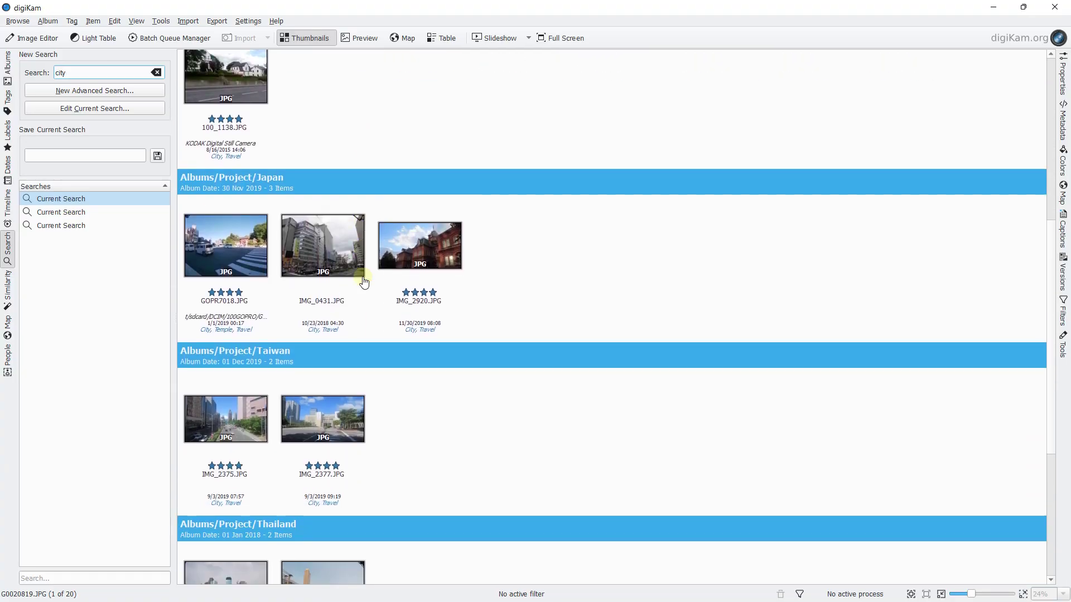
pyautogui.scroll(-2, 361, 260)
pyautogui.scroll(8, 361, 260)
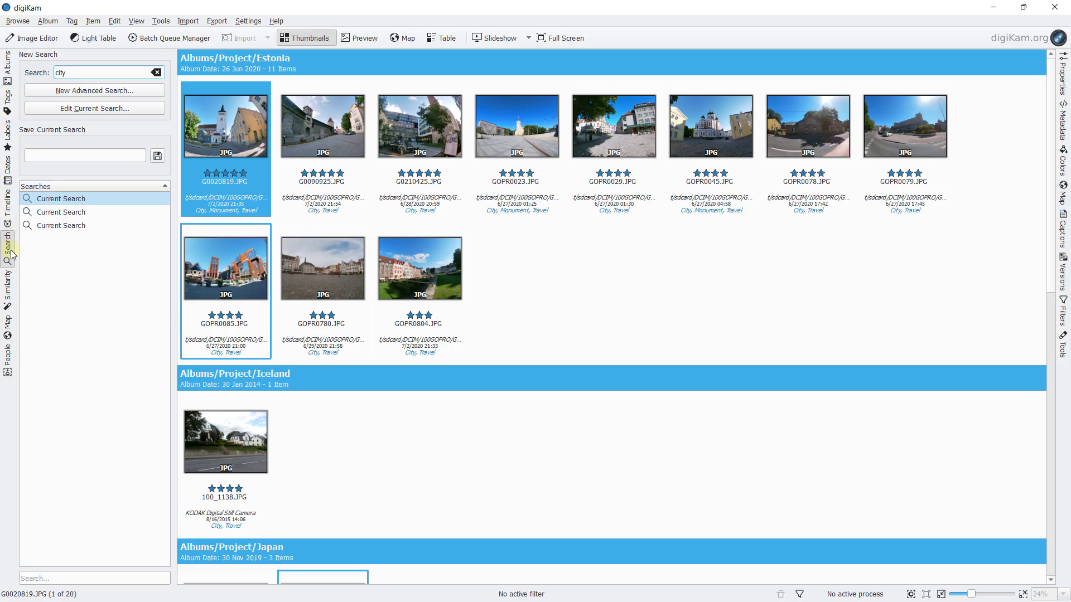
# - Toggle the filter and search panels, then show the earlier 140-photo search again
pyautogui.click(1064, 317)
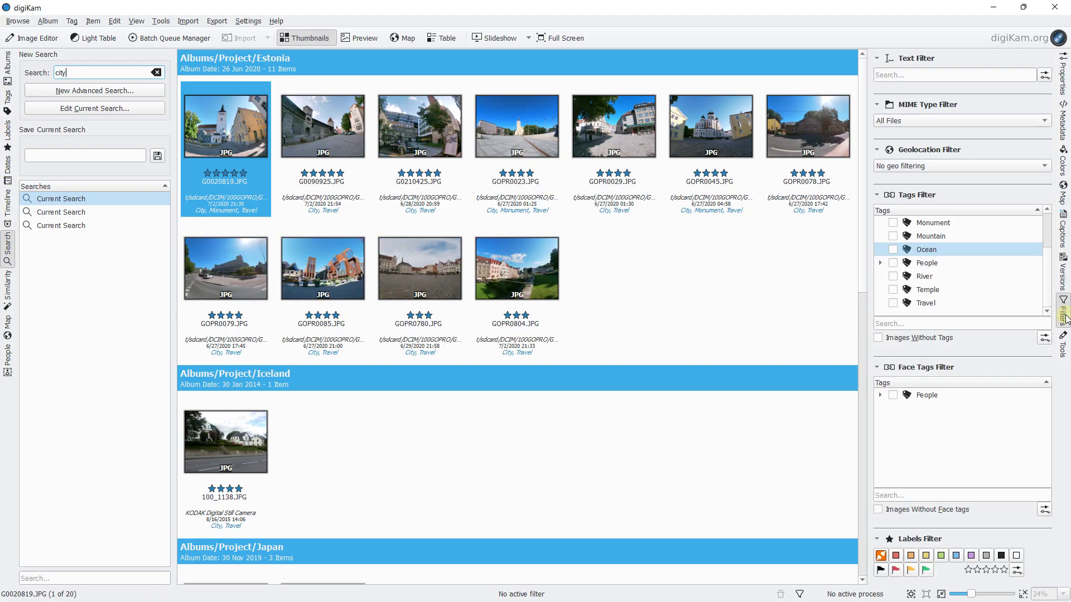
pyautogui.click(1064, 317)
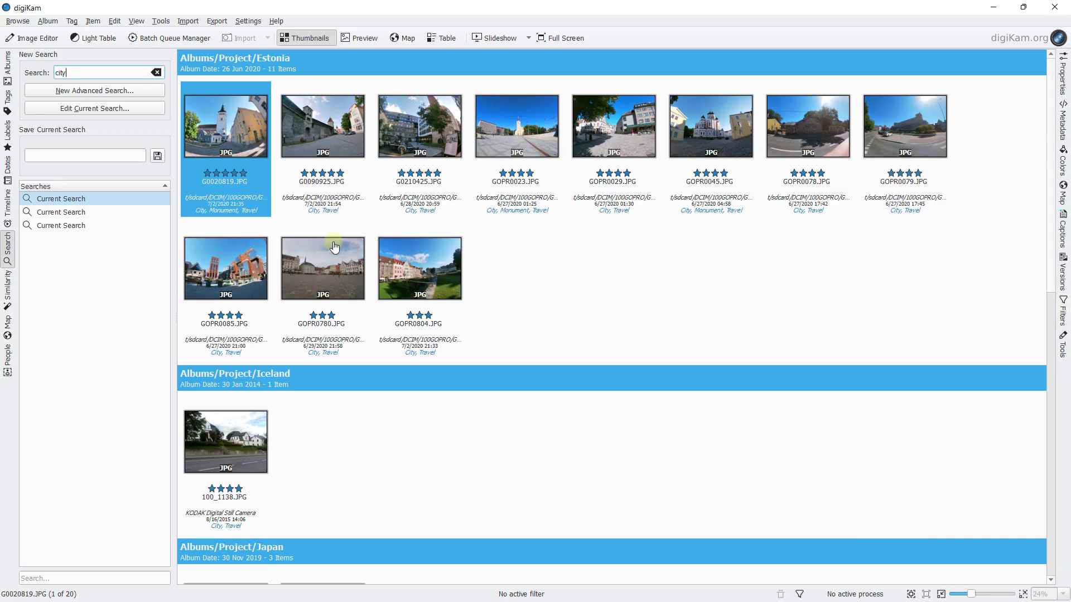
pyautogui.click(7, 250)
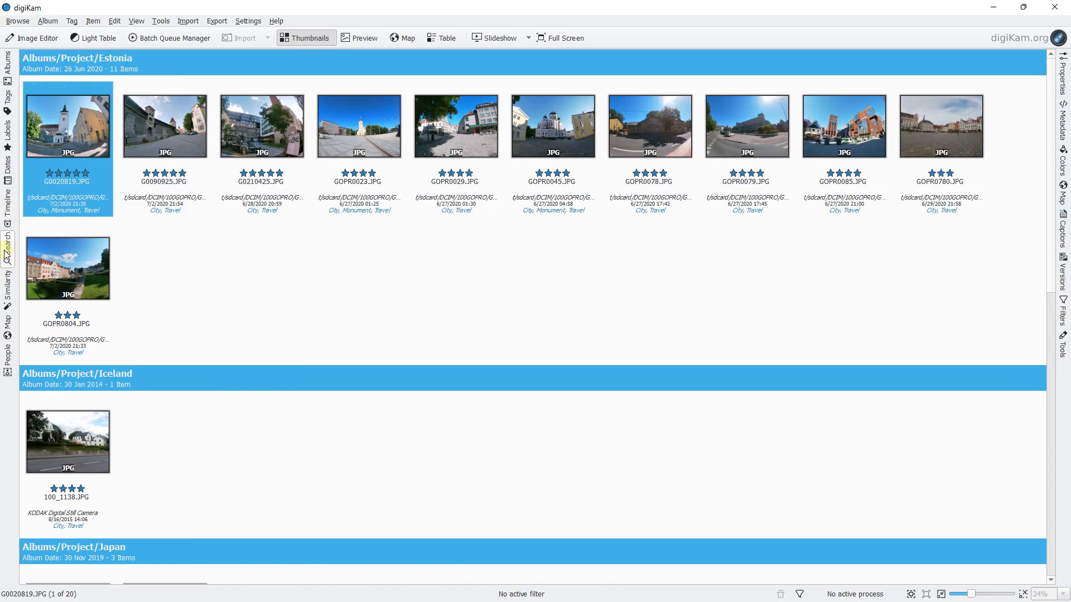
pyautogui.click(7, 250)
pyautogui.click(76, 213)
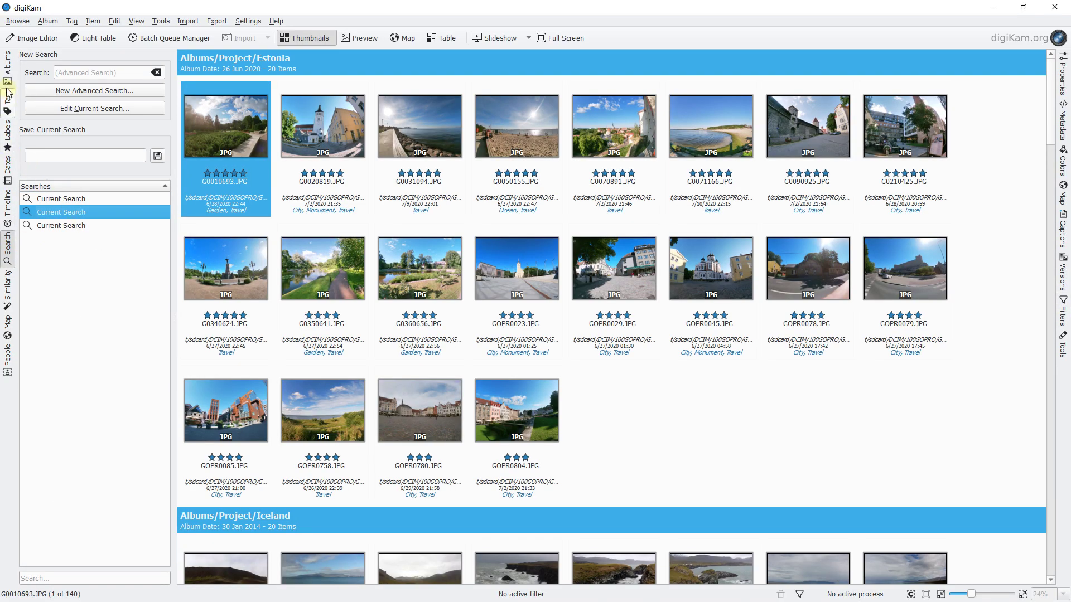
# - Show Estonia with widened album list and Properties panels, and open the Light Table
pyautogui.click(8, 67)
pyautogui.moveTo(175, 90); pyautogui.dragTo(218, 114)
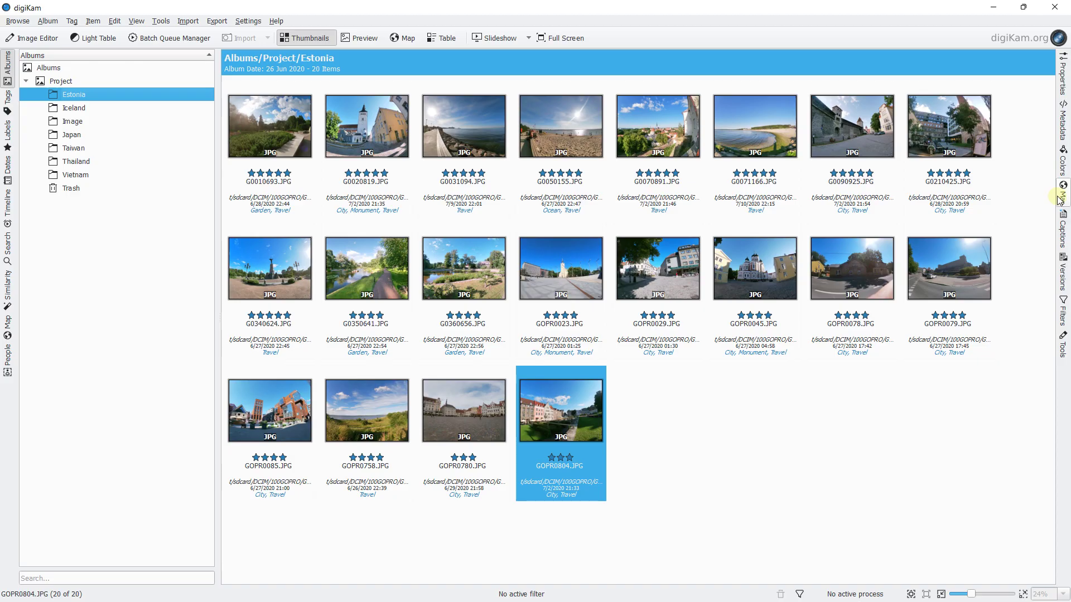
pyautogui.click(1062, 76)
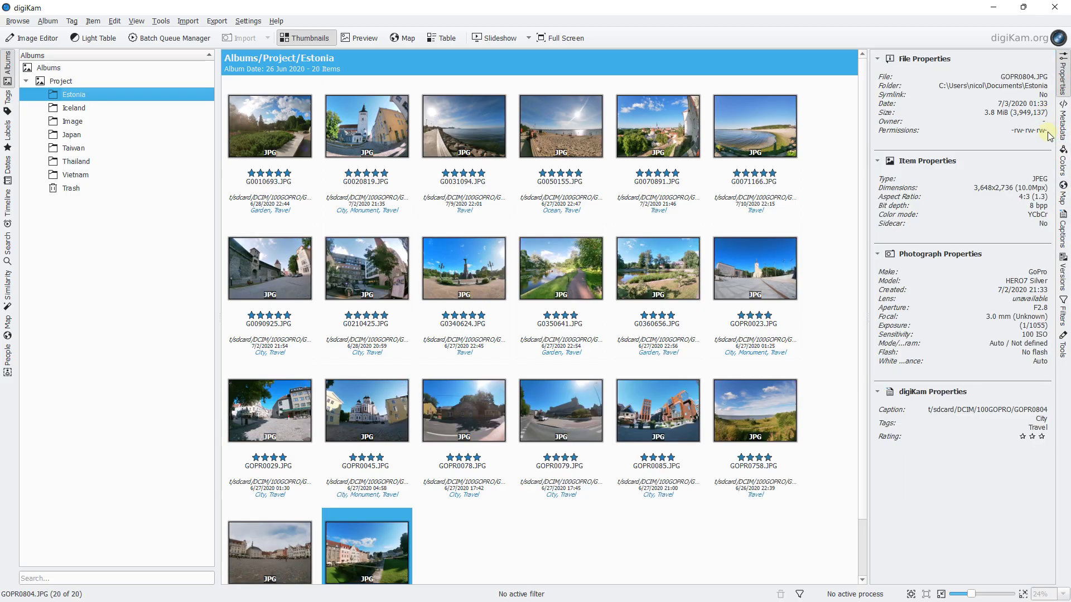
pyautogui.moveTo(865, 156); pyautogui.dragTo(1024, 179)
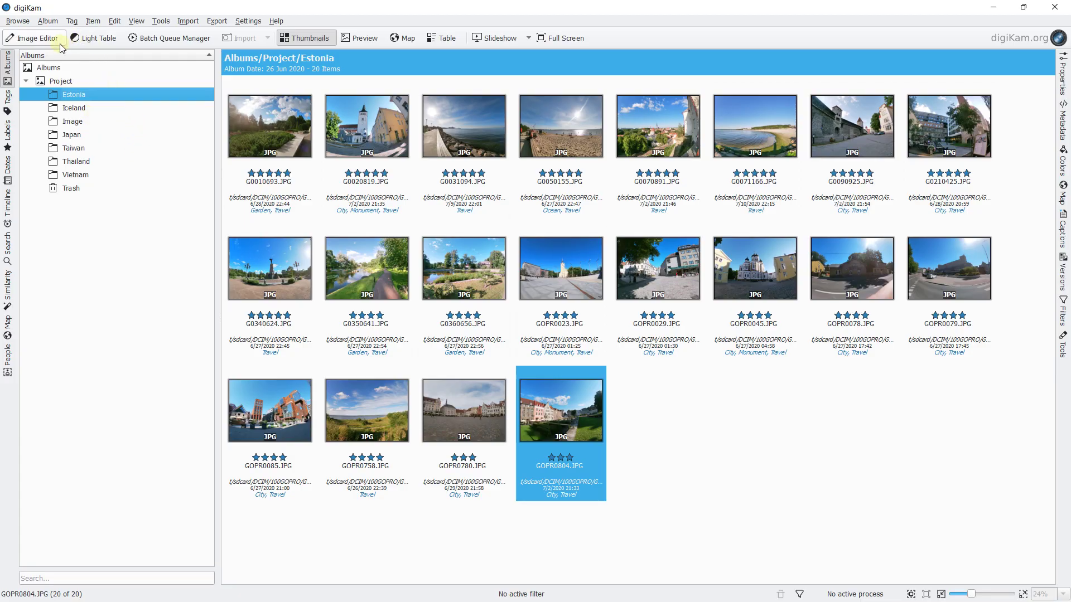
pyautogui.click(93, 41)
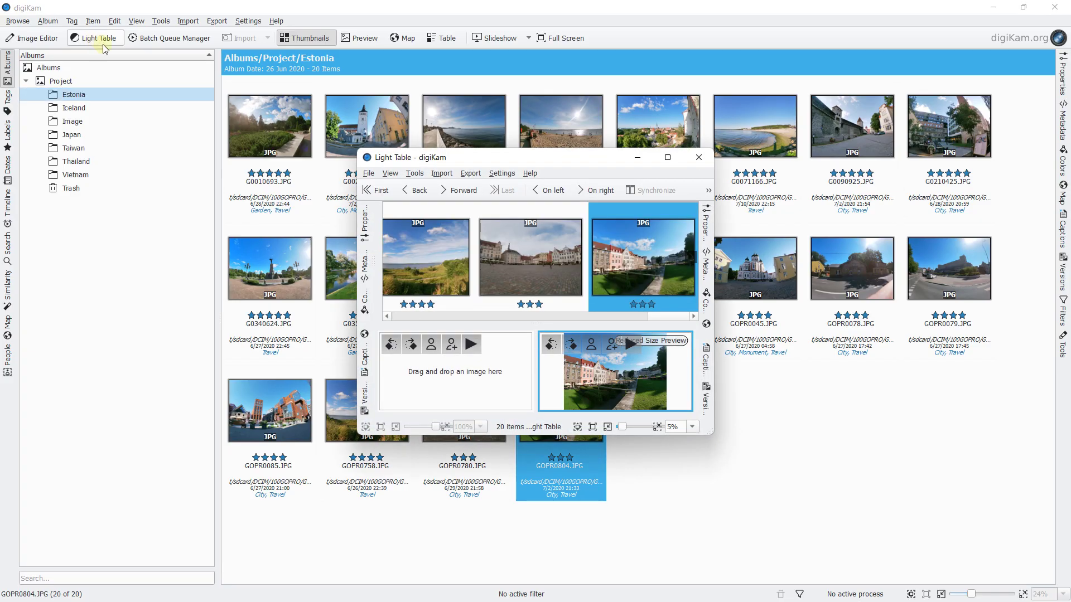
# - Compare GOPR0079 and GOPR0085 side by side in the maximized Light Table, then close it
pyautogui.click(673, 159)
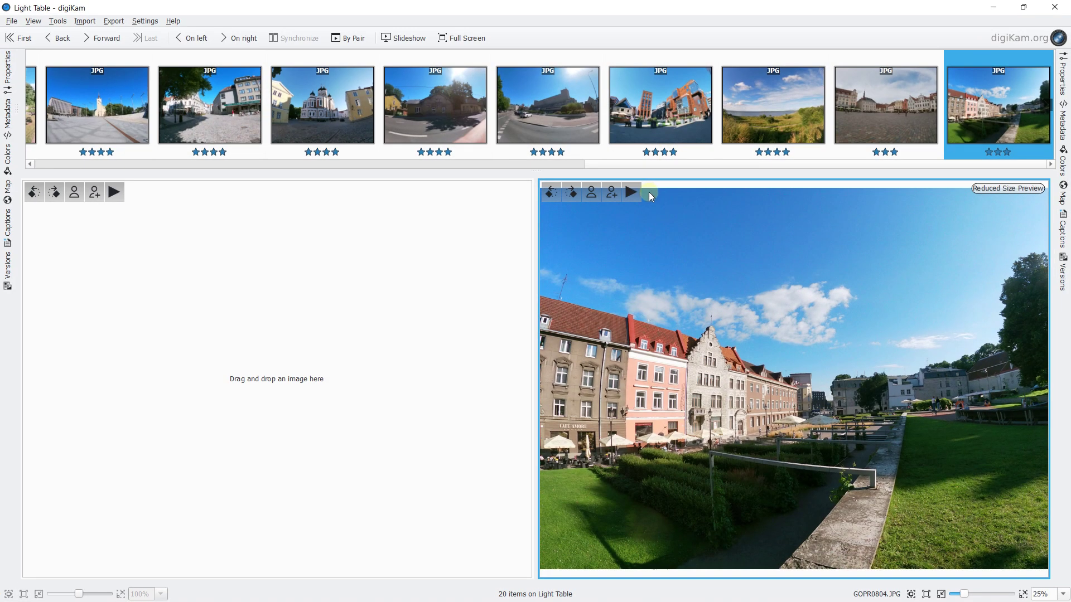
pyautogui.moveTo(523, 98); pyautogui.dragTo(304, 312)
pyautogui.moveTo(665, 102); pyautogui.dragTo(781, 357)
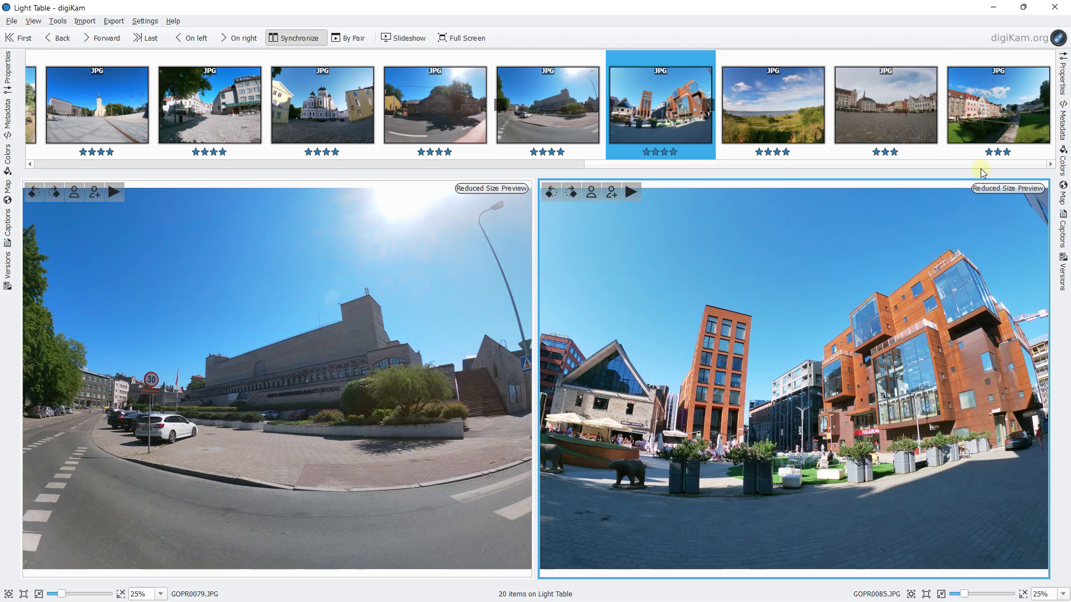
pyautogui.click(1055, 7)
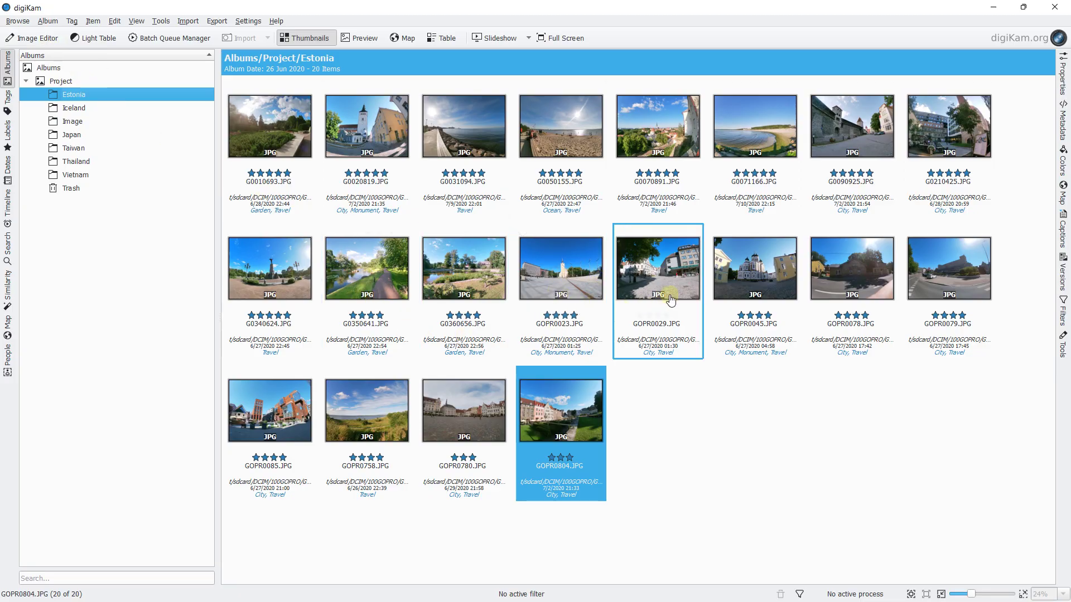
# - In the Japan album, select GOPR6906 then 100_7440 and open the harbor photo for editing
pyautogui.click(68, 136)
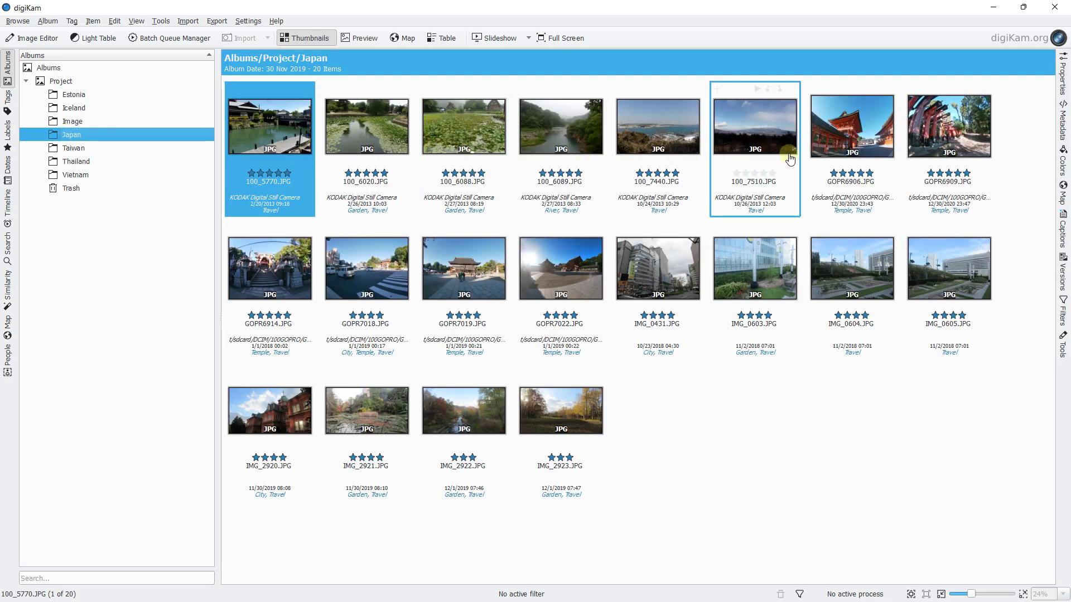
pyautogui.moveTo(843, 135)
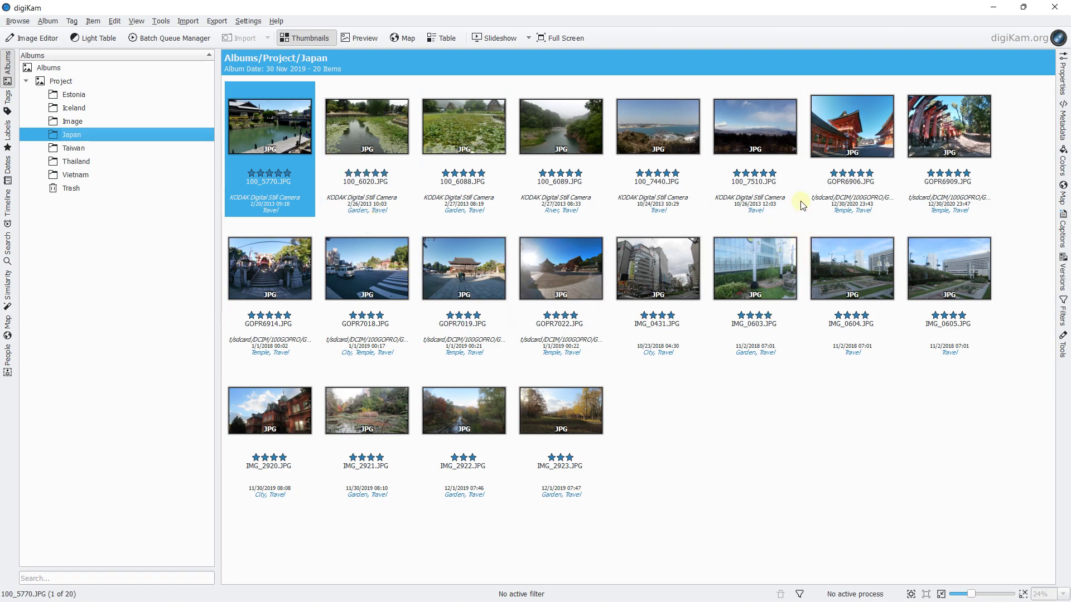
pyautogui.click(823, 146)
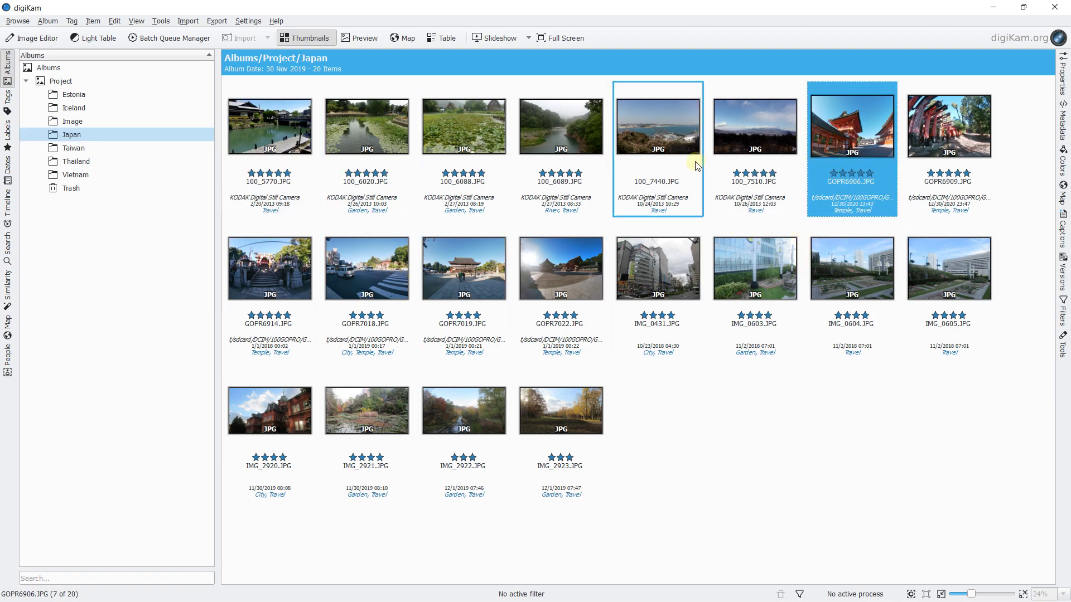
pyautogui.click(662, 139)
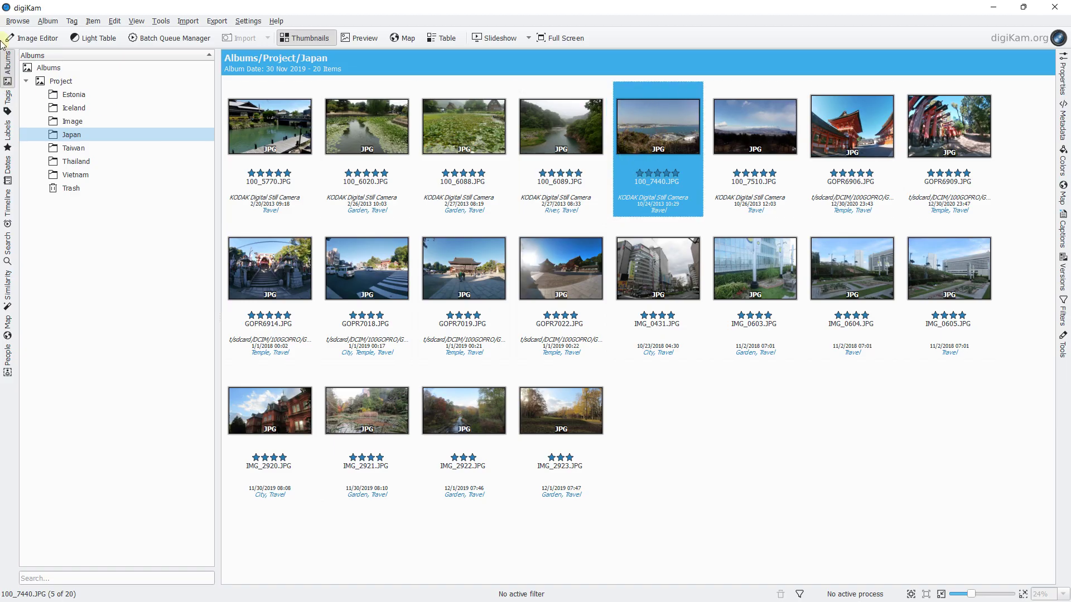
pyautogui.click(22, 38)
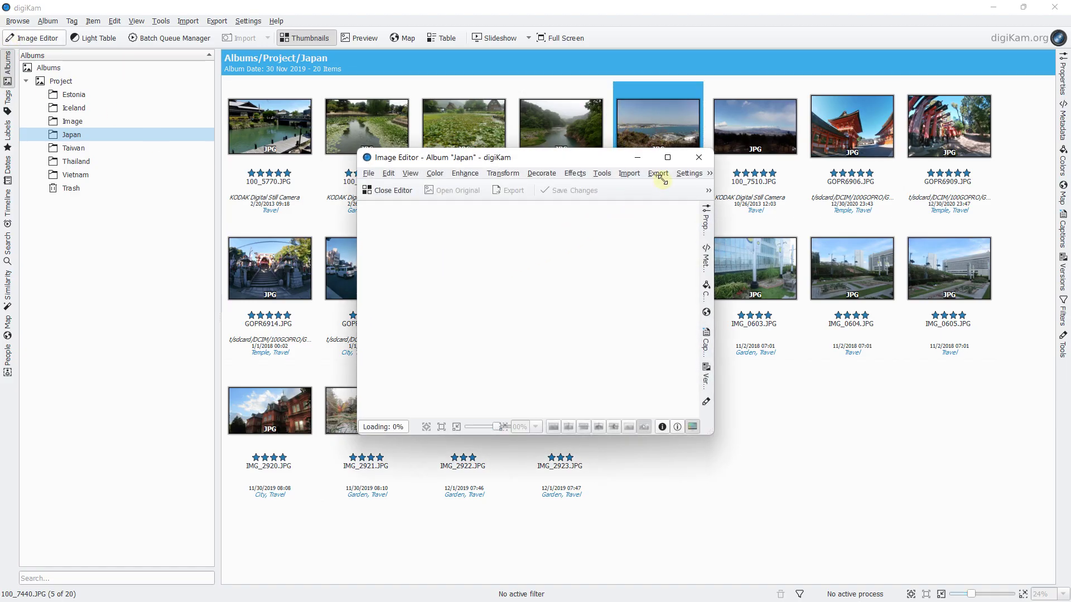
pyautogui.click(668, 157)
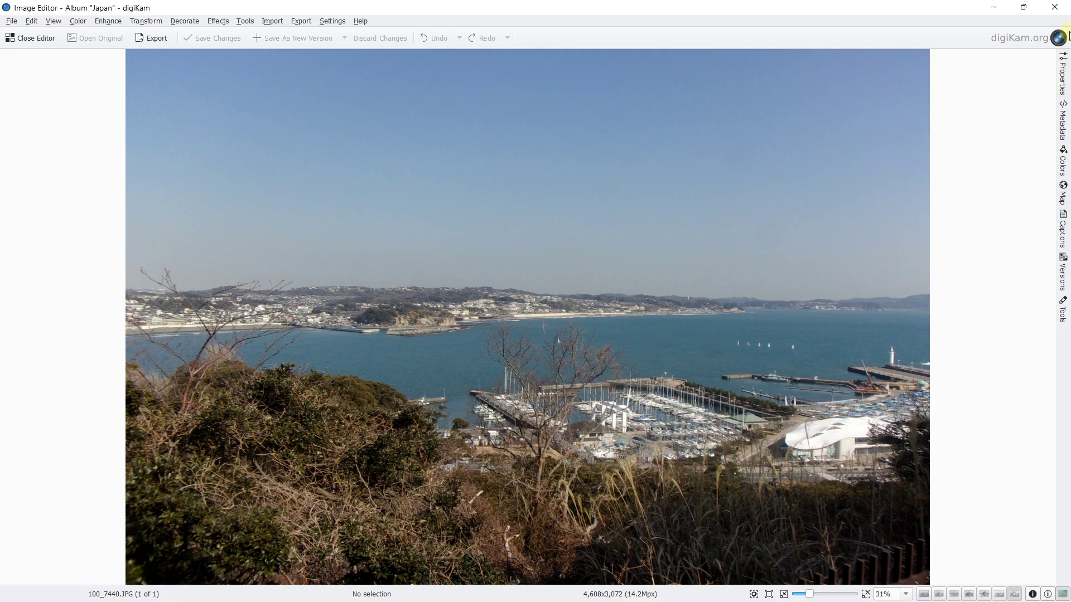
pyautogui.click(1054, 7)
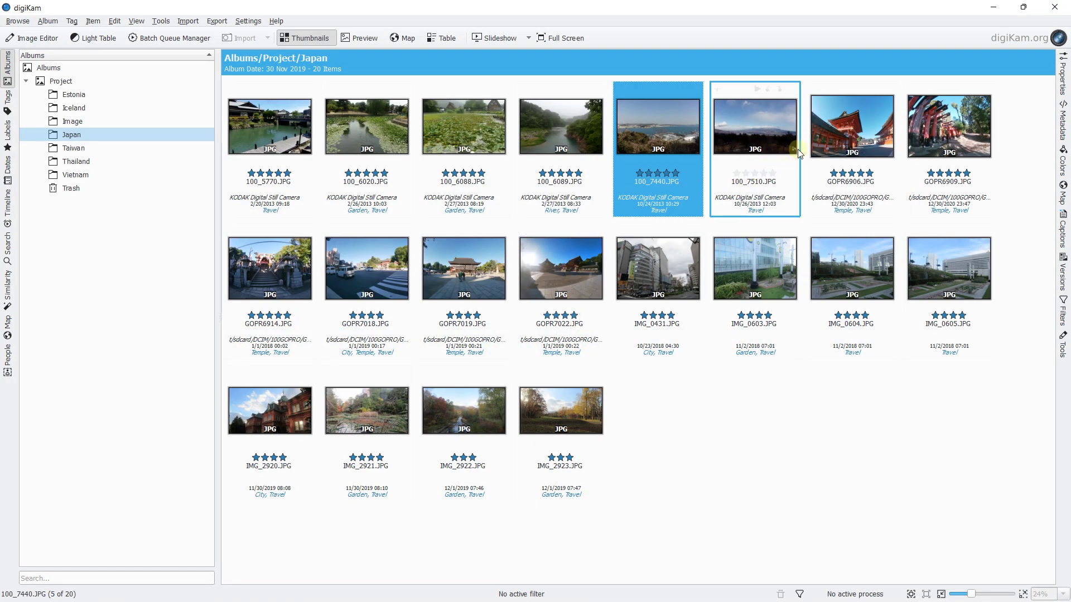
# - Open the GOPR6906.JPG temple photo in the Image Editor, browse its menus, and launch Hue/Saturation/Lightness
pyautogui.doubleClick(832, 136)
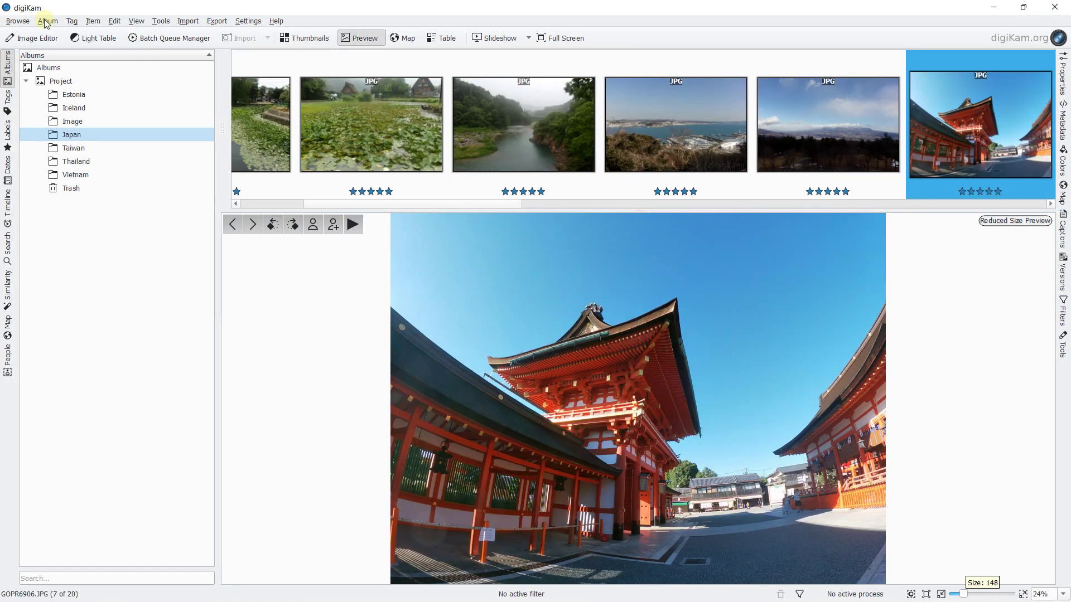
pyautogui.click(33, 38)
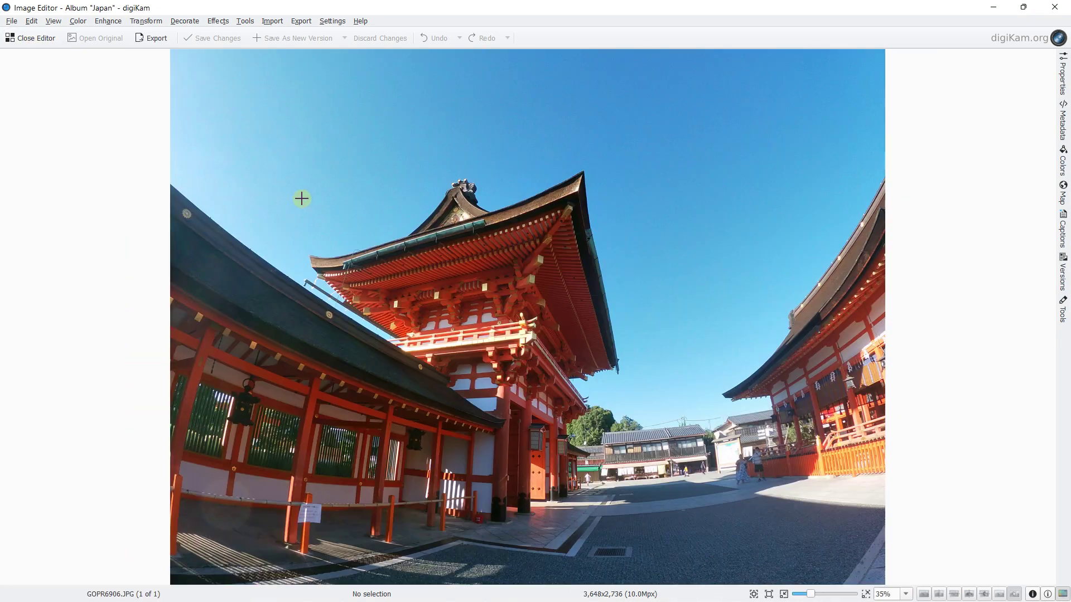
pyautogui.click(78, 21)
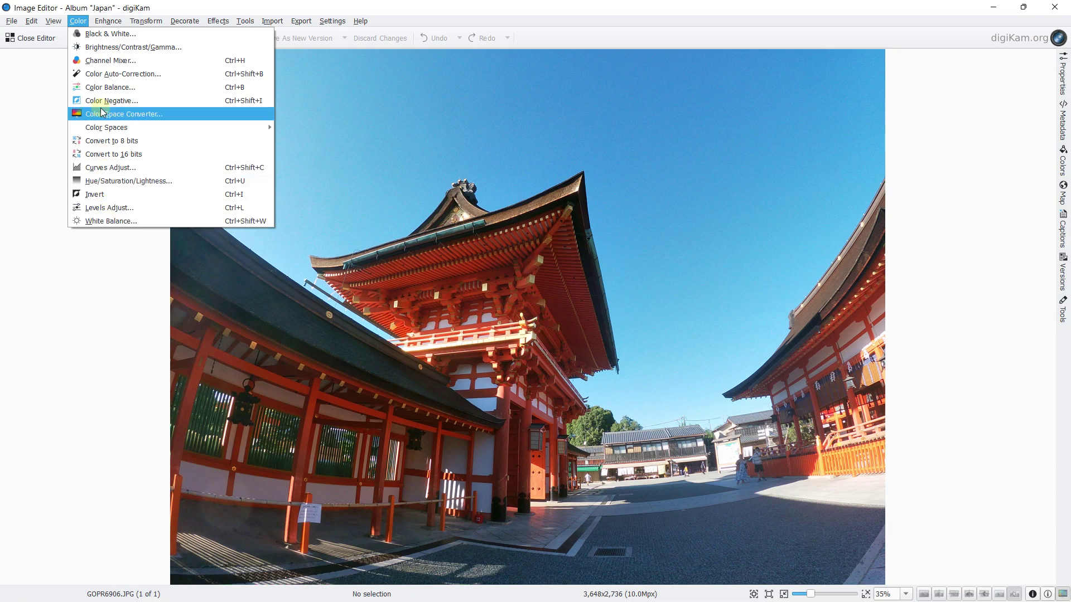
pyautogui.moveTo(103, 22)
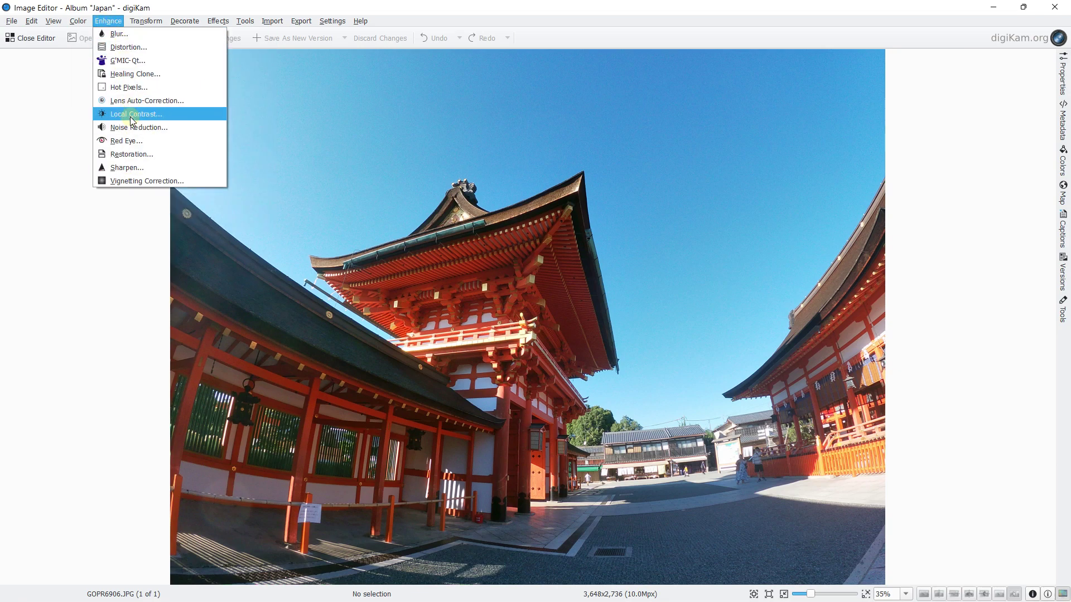
pyautogui.moveTo(138, 22)
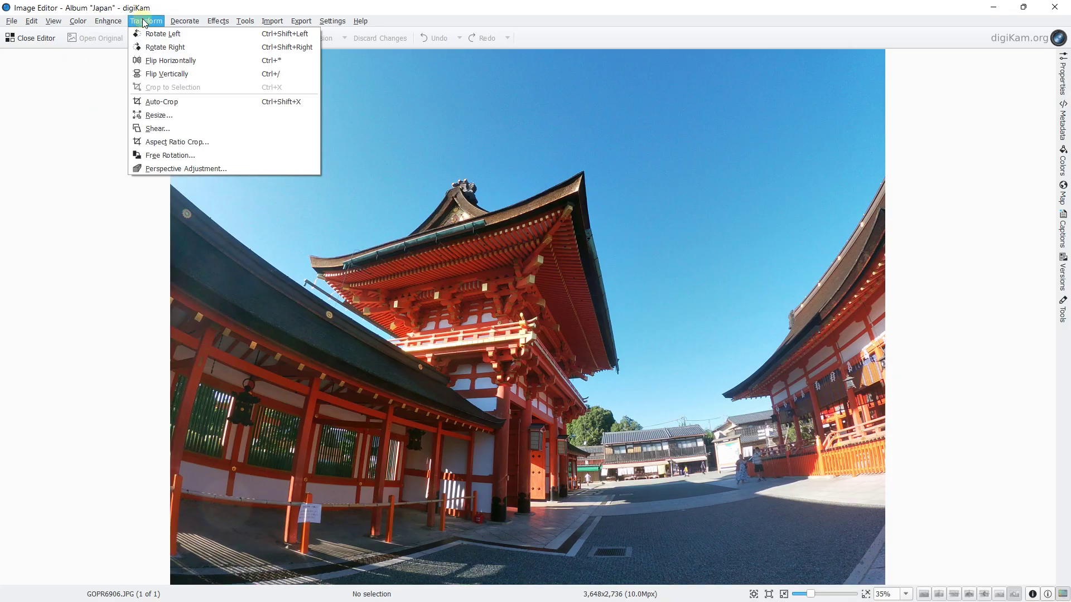
pyautogui.moveTo(173, 22)
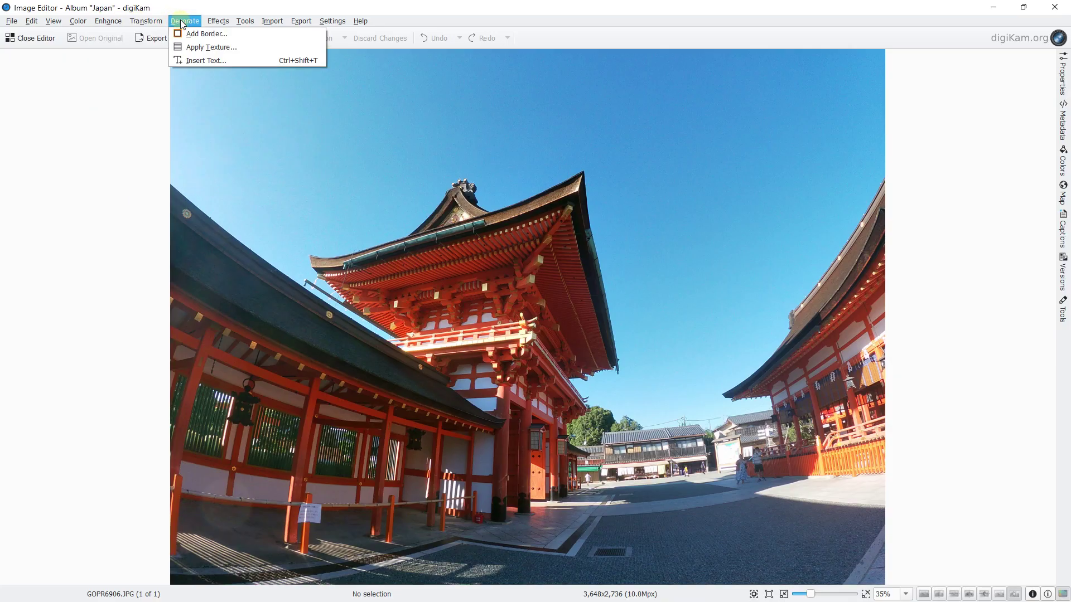
pyautogui.moveTo(219, 23)
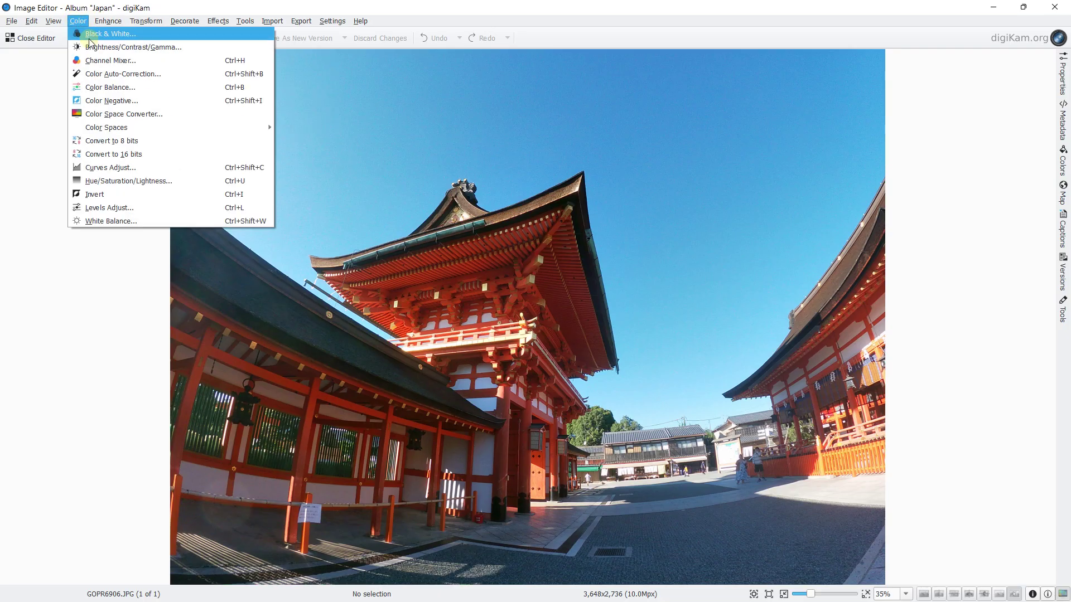
pyautogui.click(116, 181)
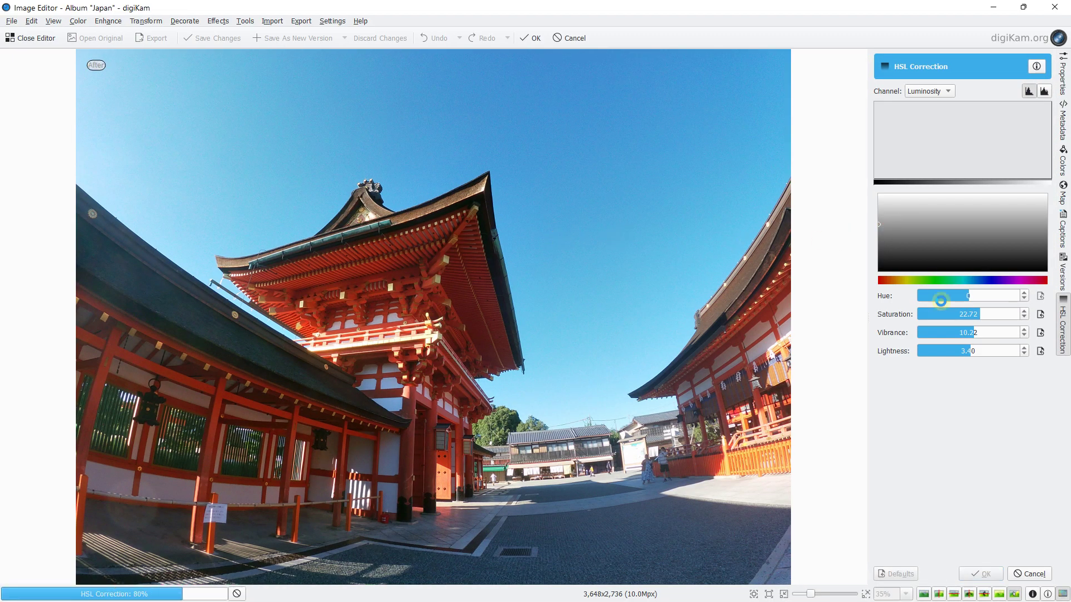
# - Reset HSL to defaults, apply saturation 10.98 and vibrance 27.47, then launch Curves Adjust
pyautogui.click(895, 574)
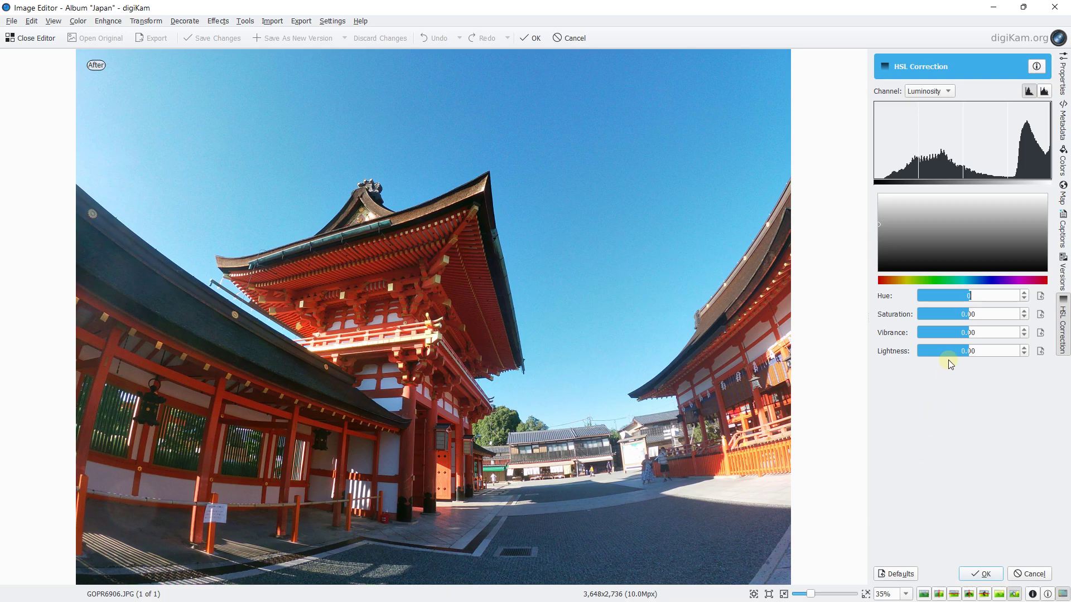
pyautogui.click(974, 314)
pyautogui.click(974, 333)
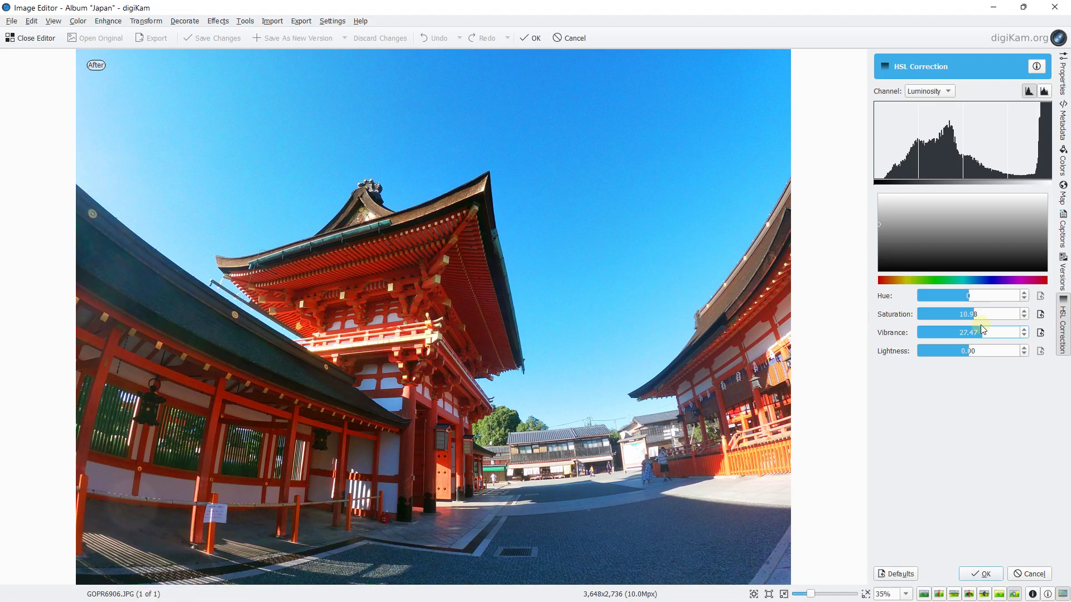
pyautogui.click(984, 575)
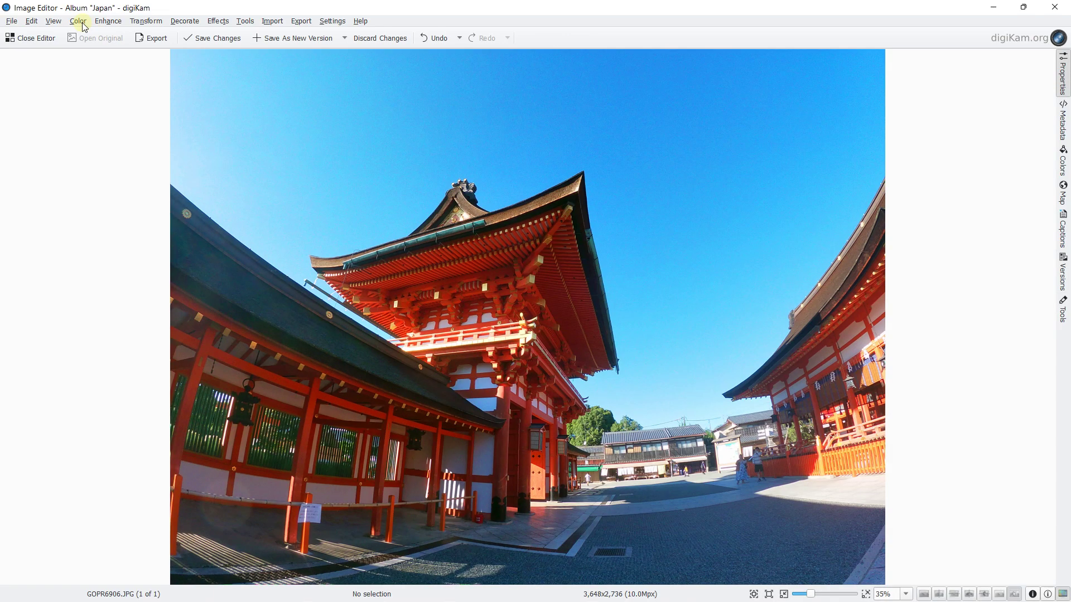
pyautogui.click(81, 23)
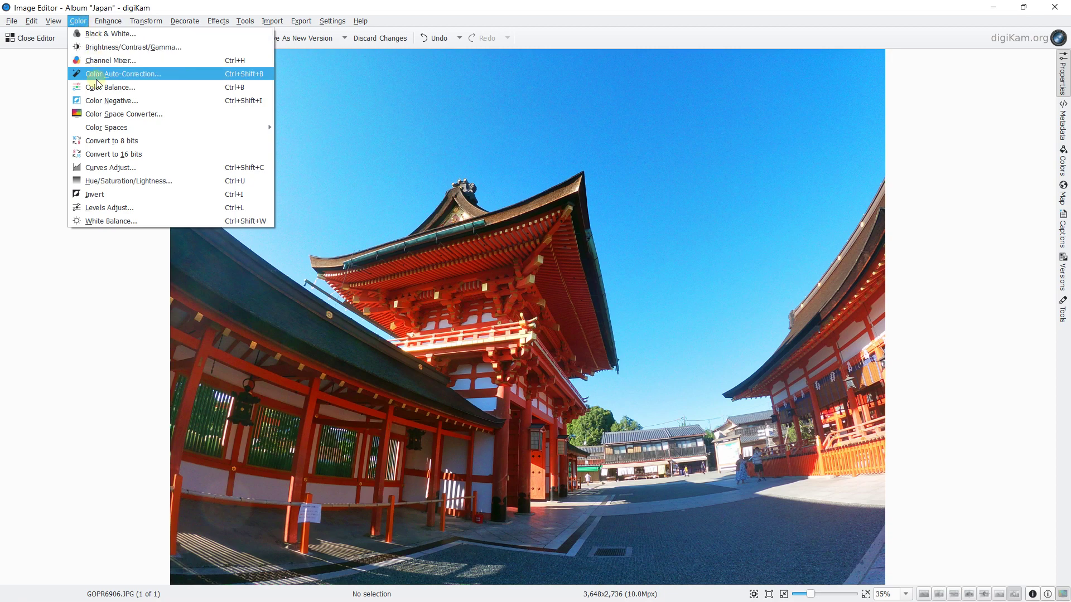
pyautogui.click(110, 168)
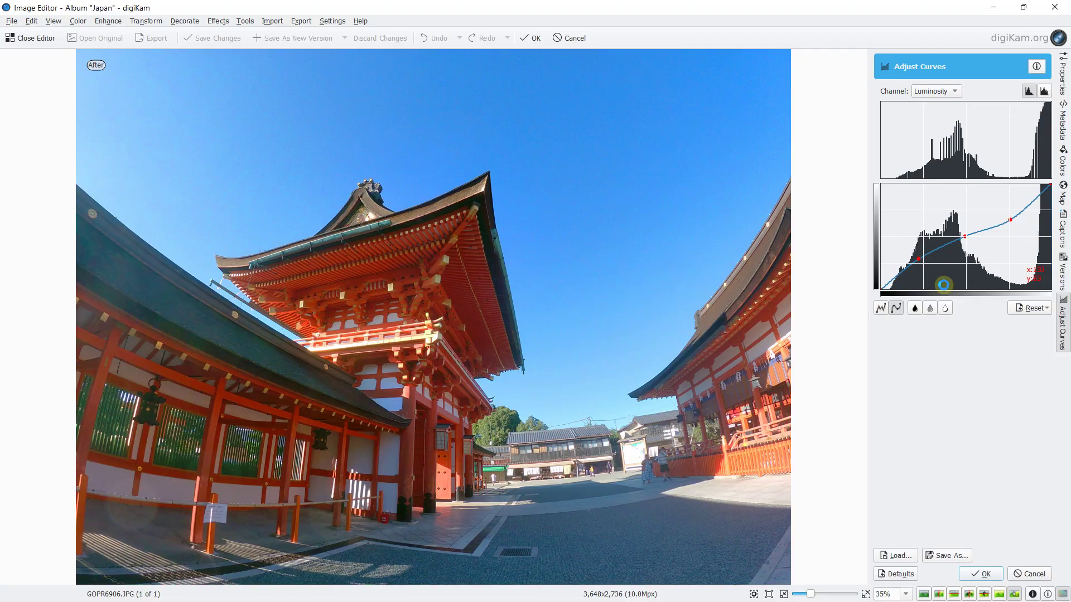
# - Reset the curve and apply an S-curve with darker shadows and brighter highlights
pyautogui.click(898, 574)
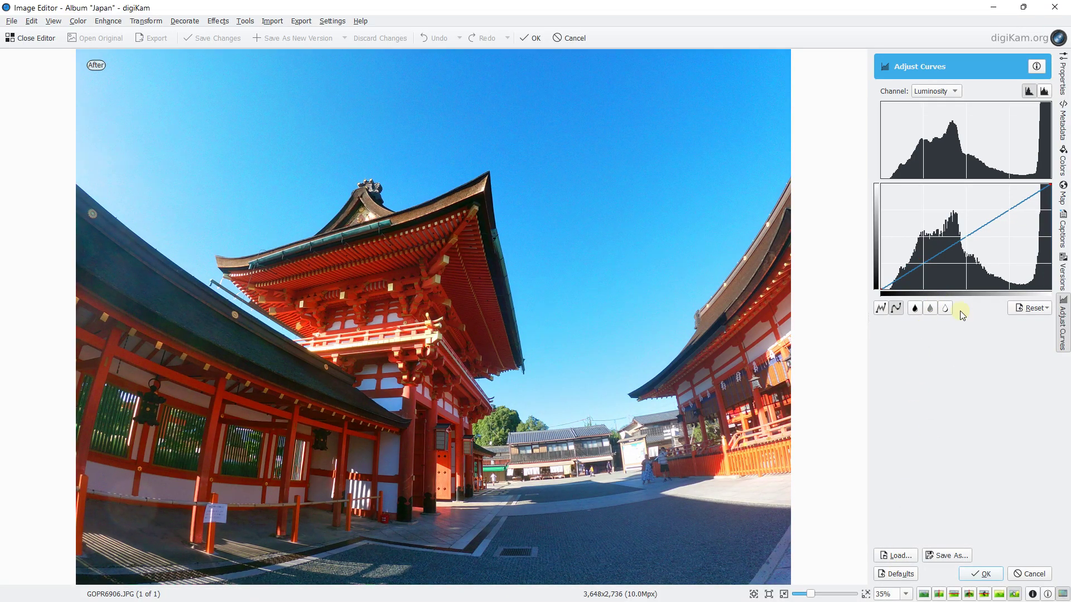
pyautogui.click(966, 237)
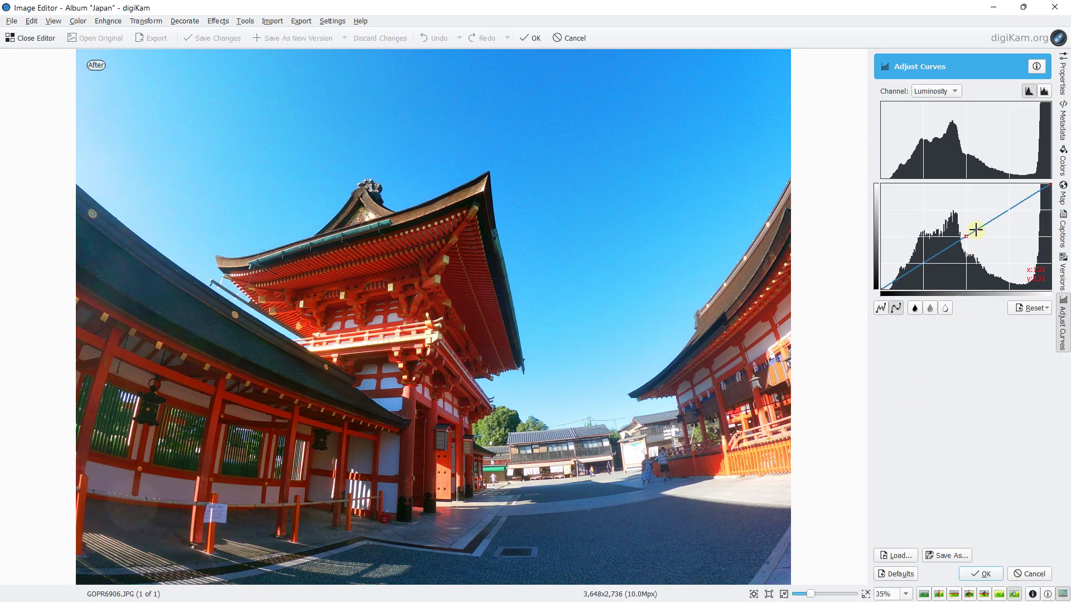
pyautogui.click(1009, 210)
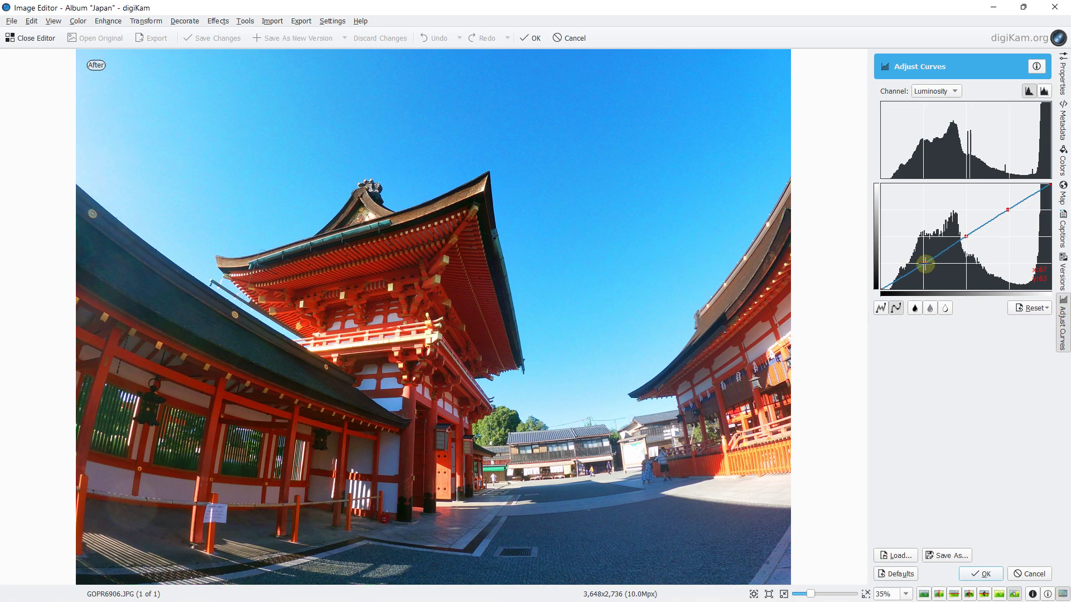
pyautogui.moveTo(924, 266); pyautogui.dragTo(927, 270)
pyautogui.moveTo(1010, 214); pyautogui.dragTo(1007, 205)
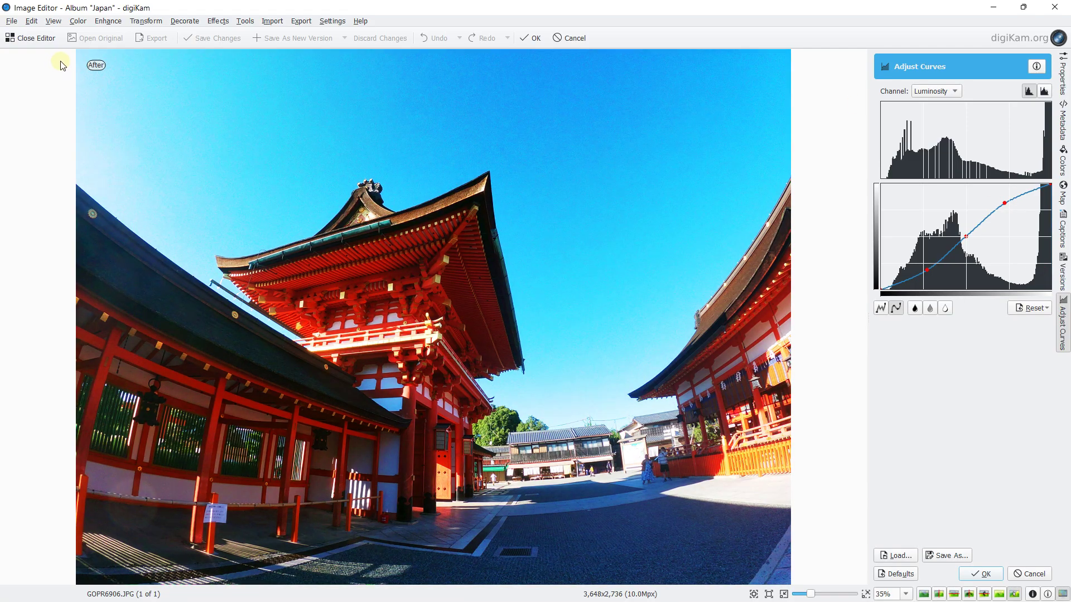
pyautogui.click(983, 574)
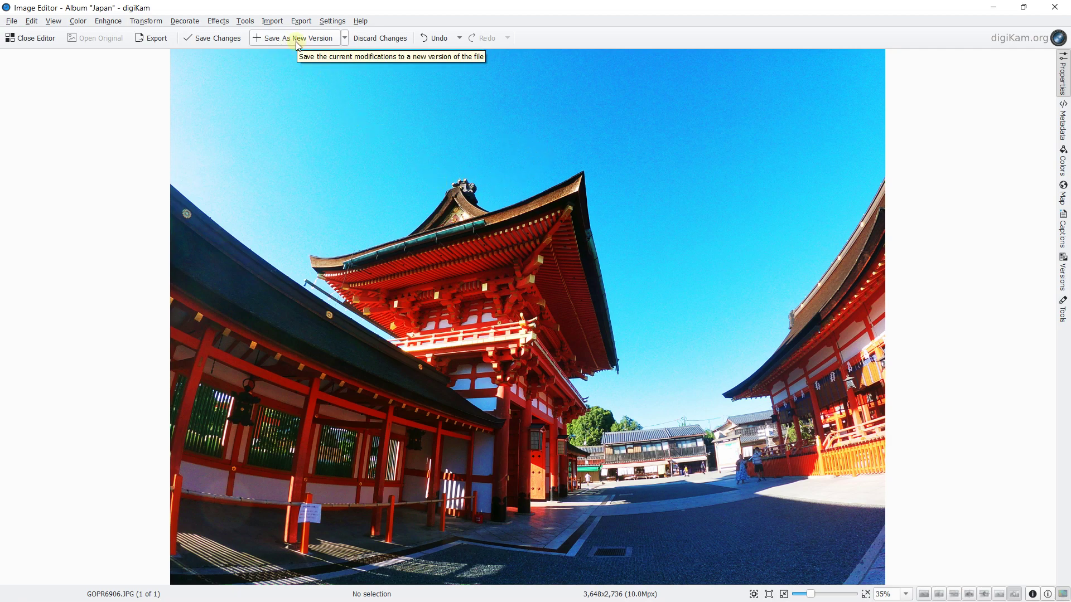
# - Close the Image Editor, discarding the HSL and curves changes
pyautogui.click(1050, 11)
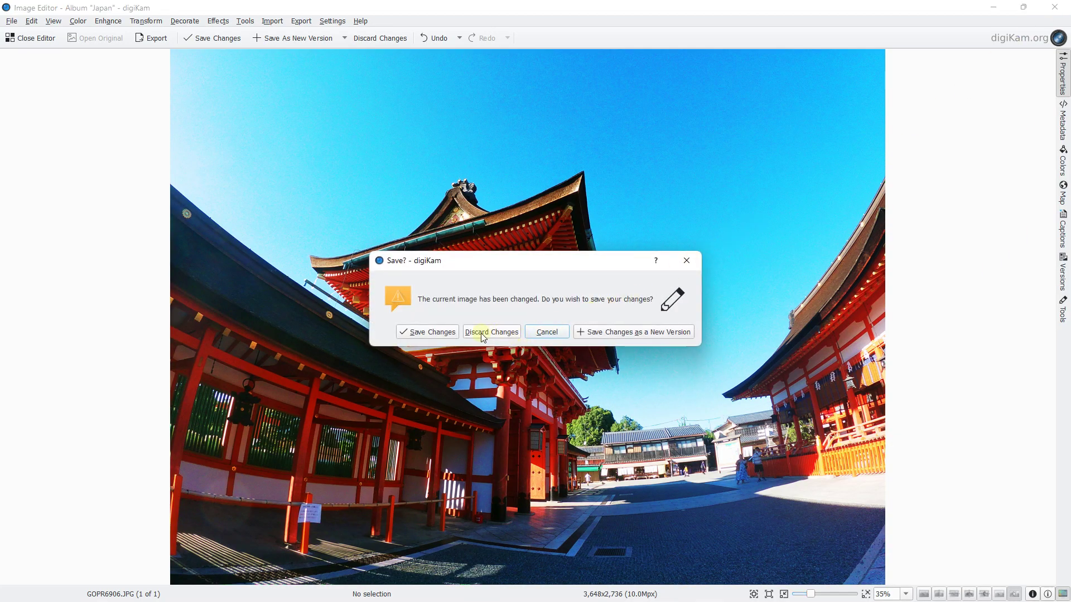
pyautogui.click(484, 332)
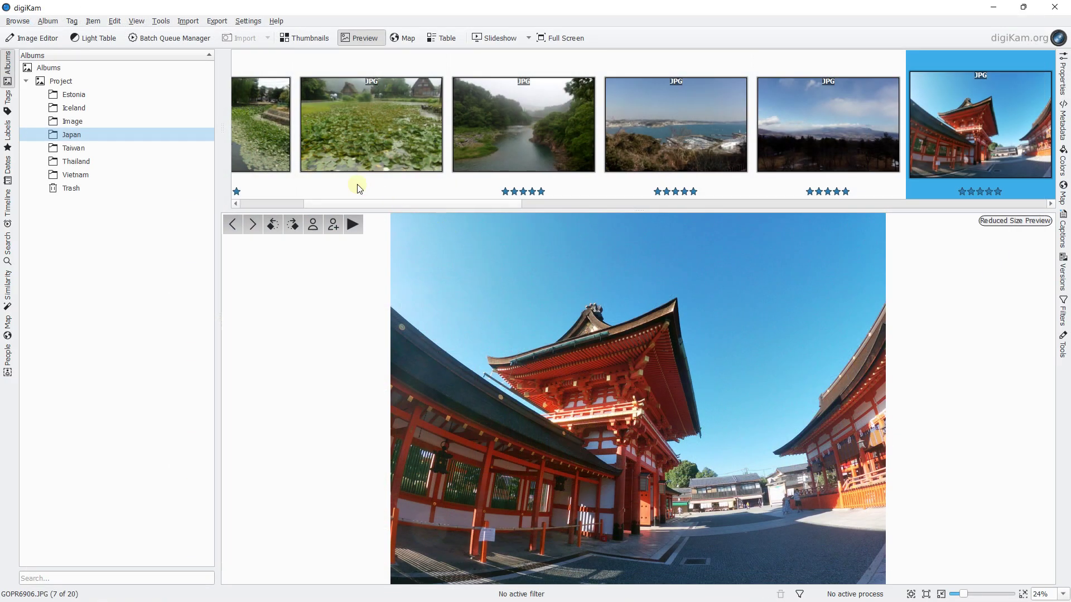
pyautogui.click(161, 21)
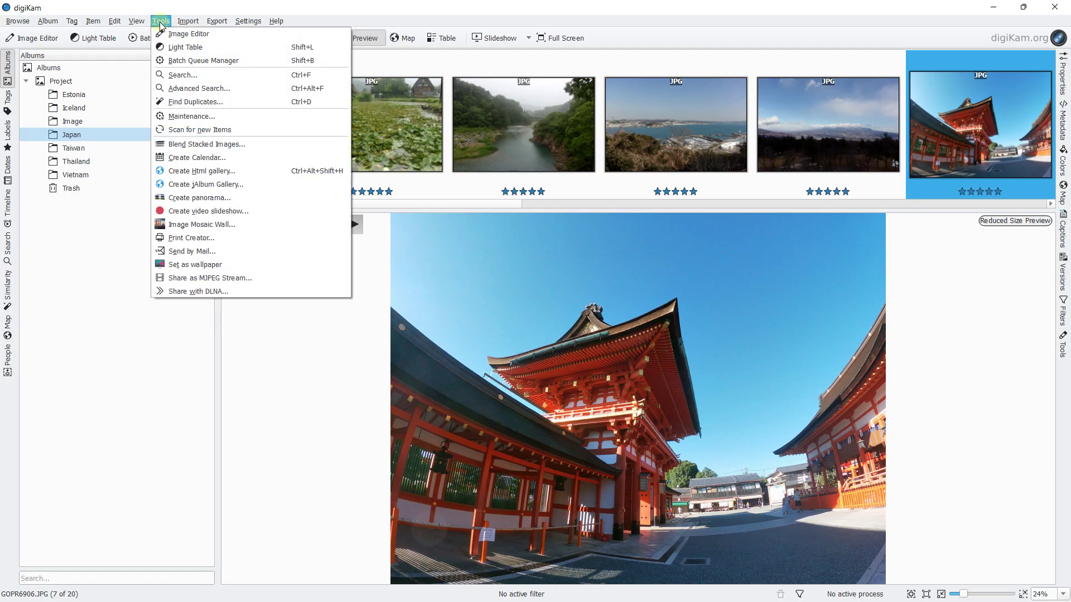
# - Look over the Tools menu without running anything, then show the Japan album in Map view
pyautogui.click(174, 159)
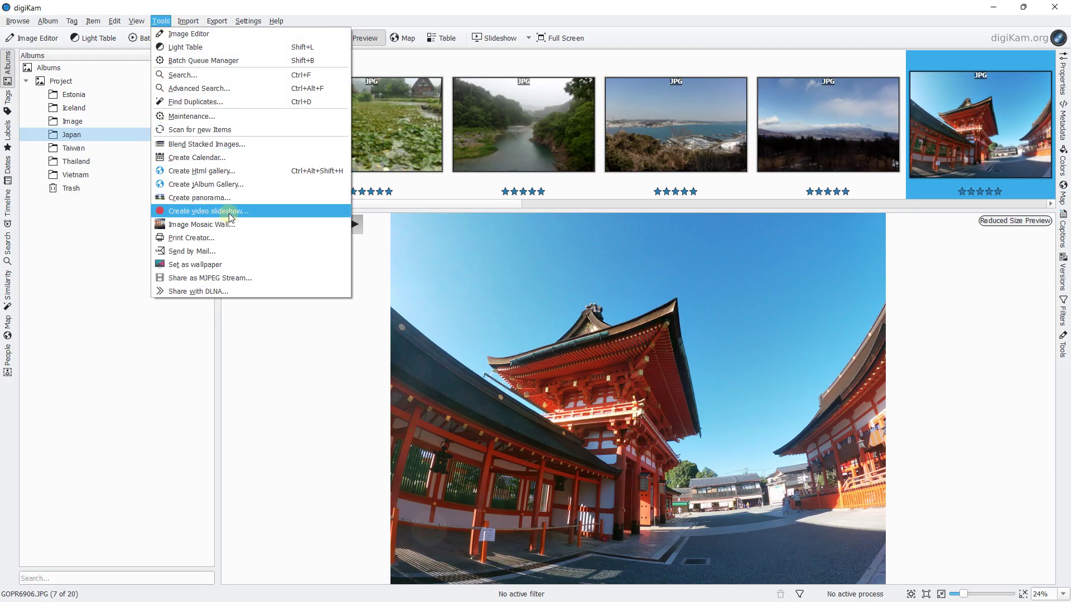
pyautogui.click(665, 39)
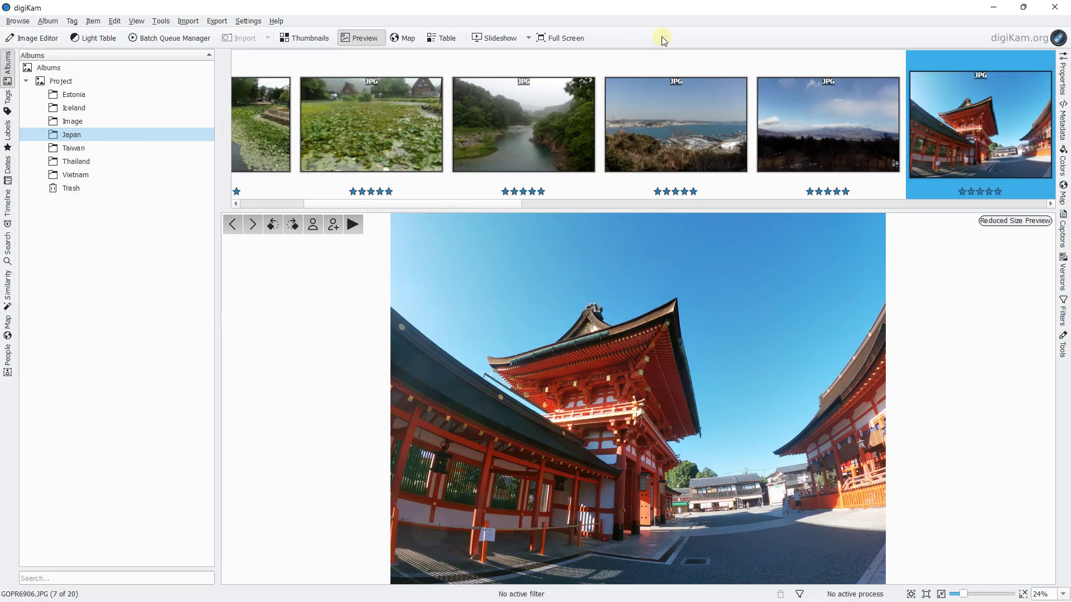
pyautogui.click(412, 39)
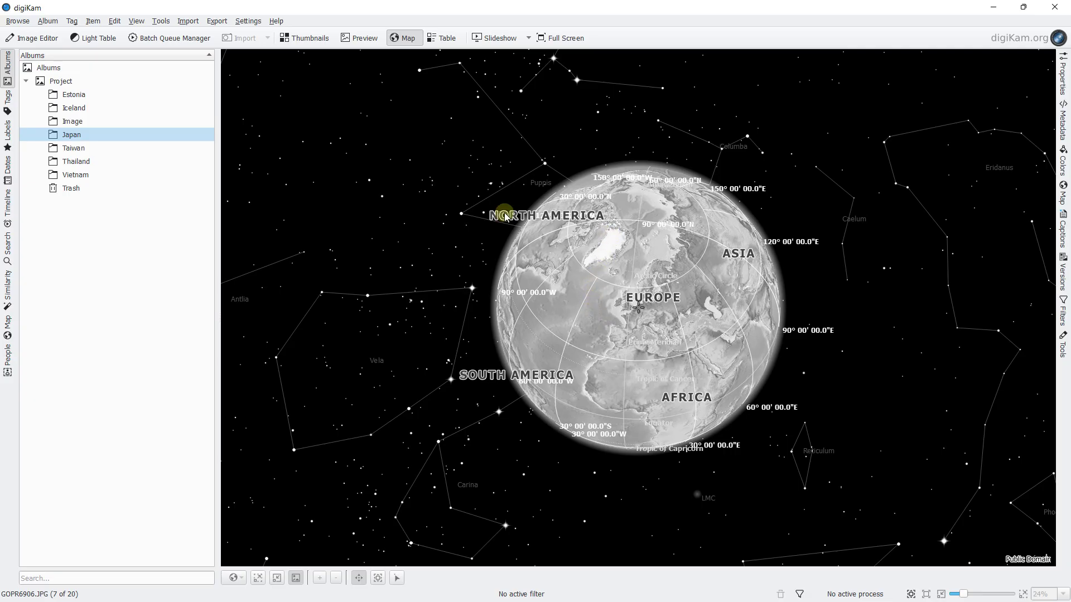
# - Briefly open and close the temple photo in the Image Editor, then switch to Thumbnails view
pyautogui.click(34, 40)
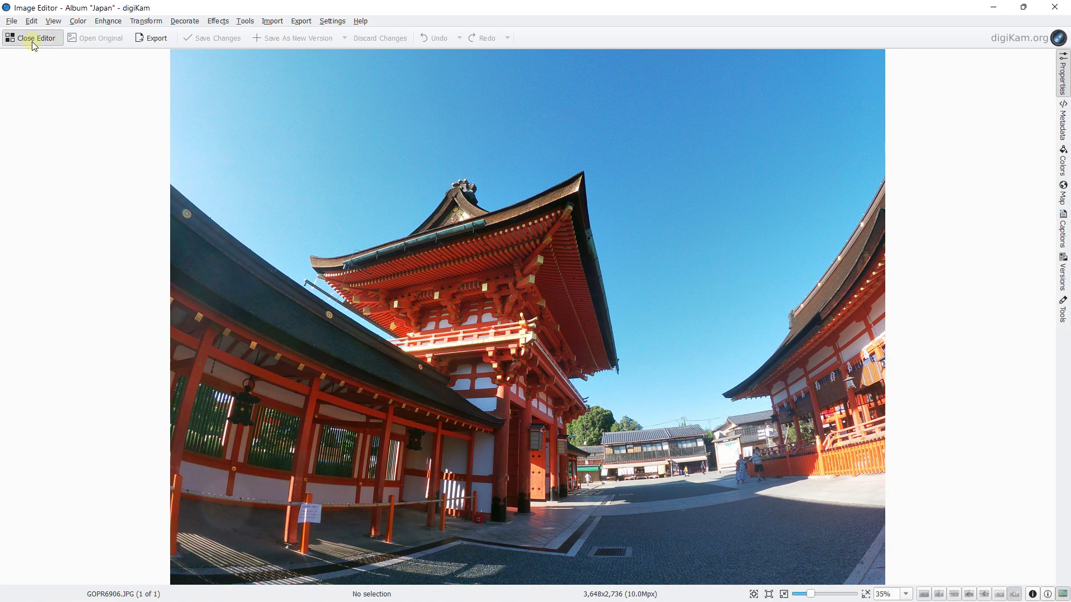
pyautogui.click(31, 40)
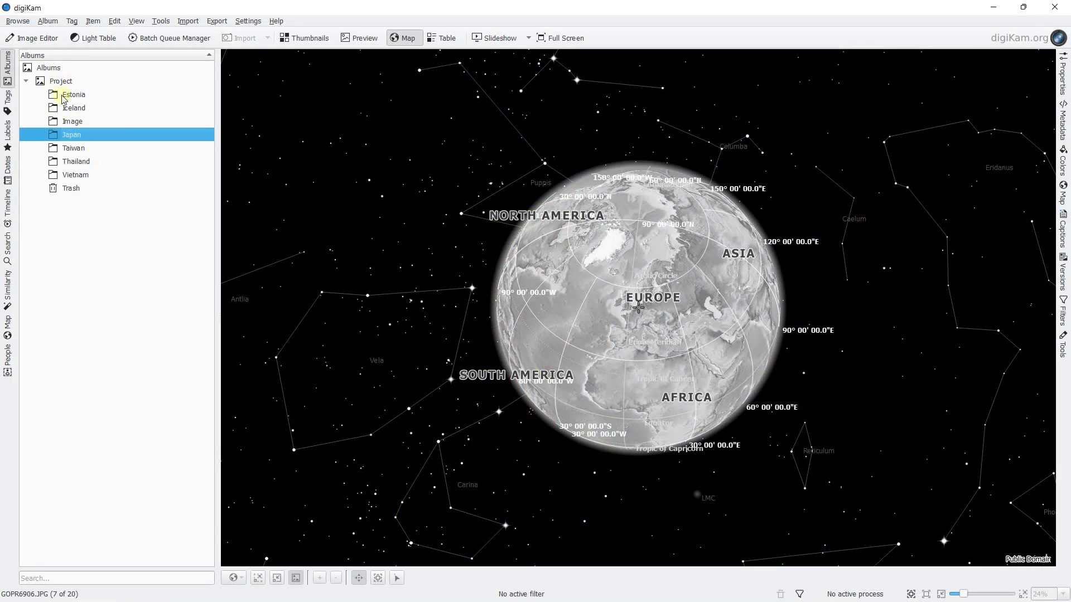
pyautogui.click(311, 39)
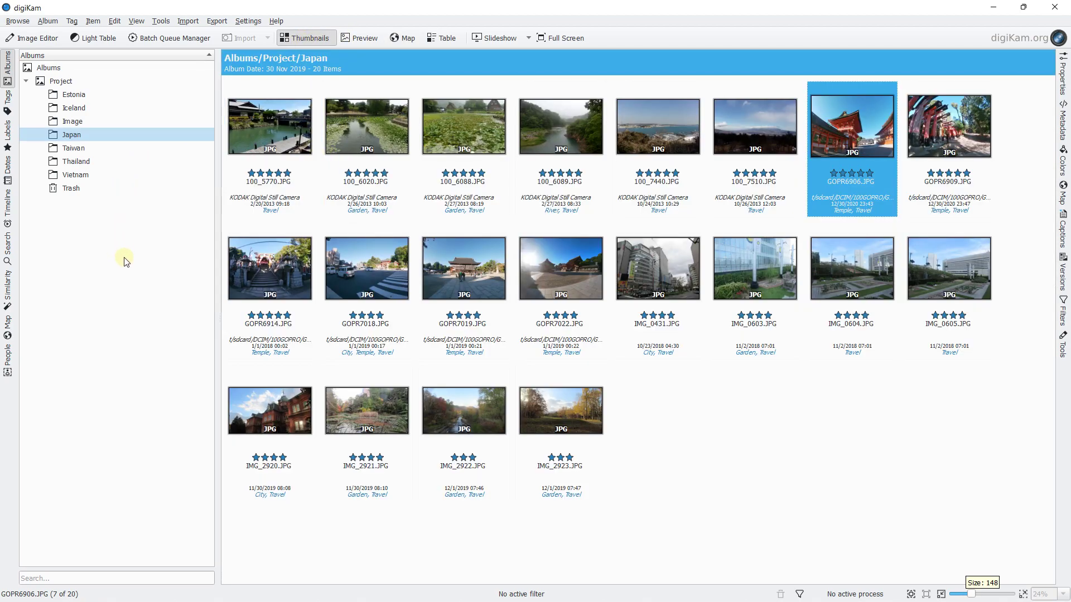